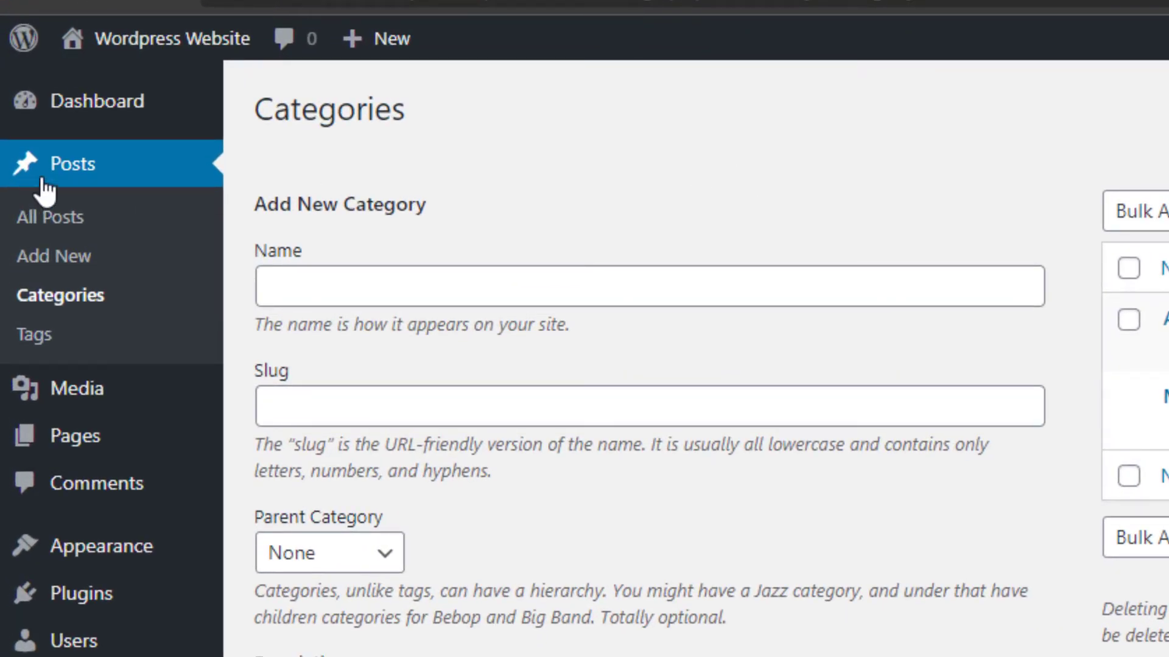
# Step: Add a new post, page through the Block Editor welcome guide and dismiss it
pyautogui.click(79, 268)
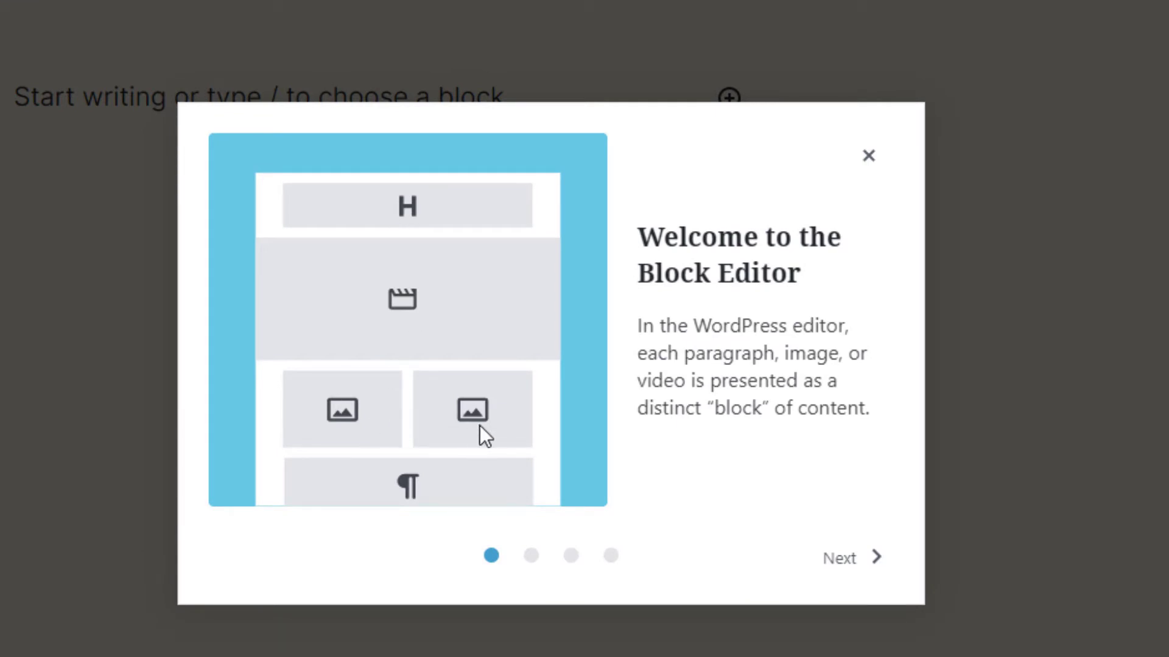
pyautogui.click(530, 555)
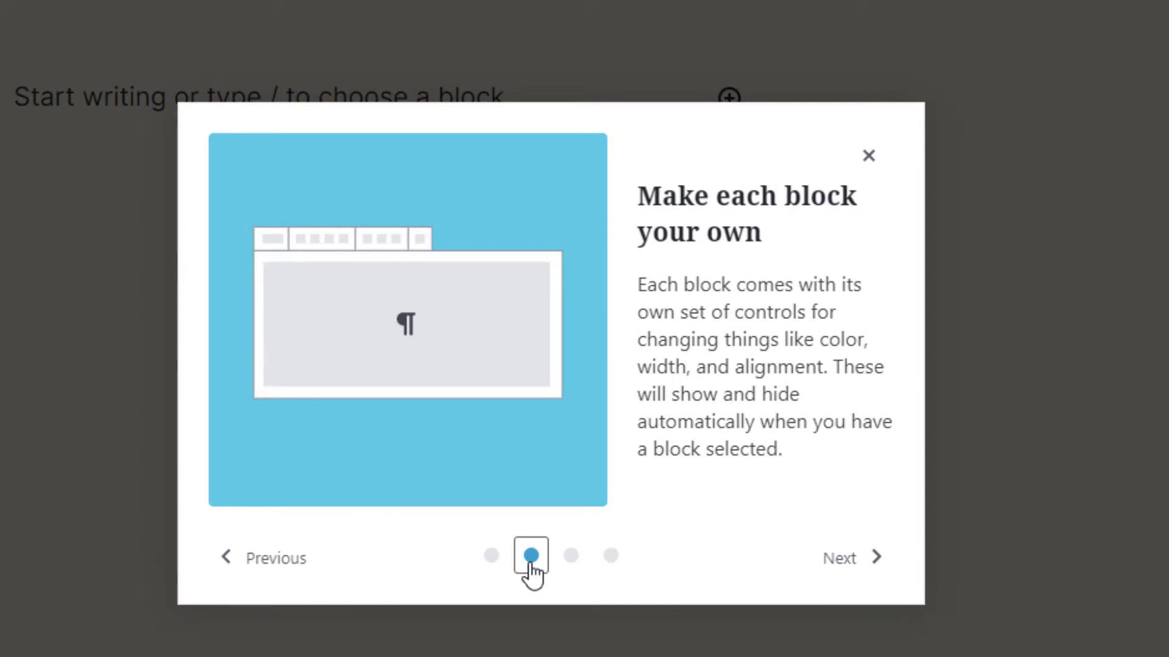
pyautogui.click(571, 556)
pyautogui.click(610, 555)
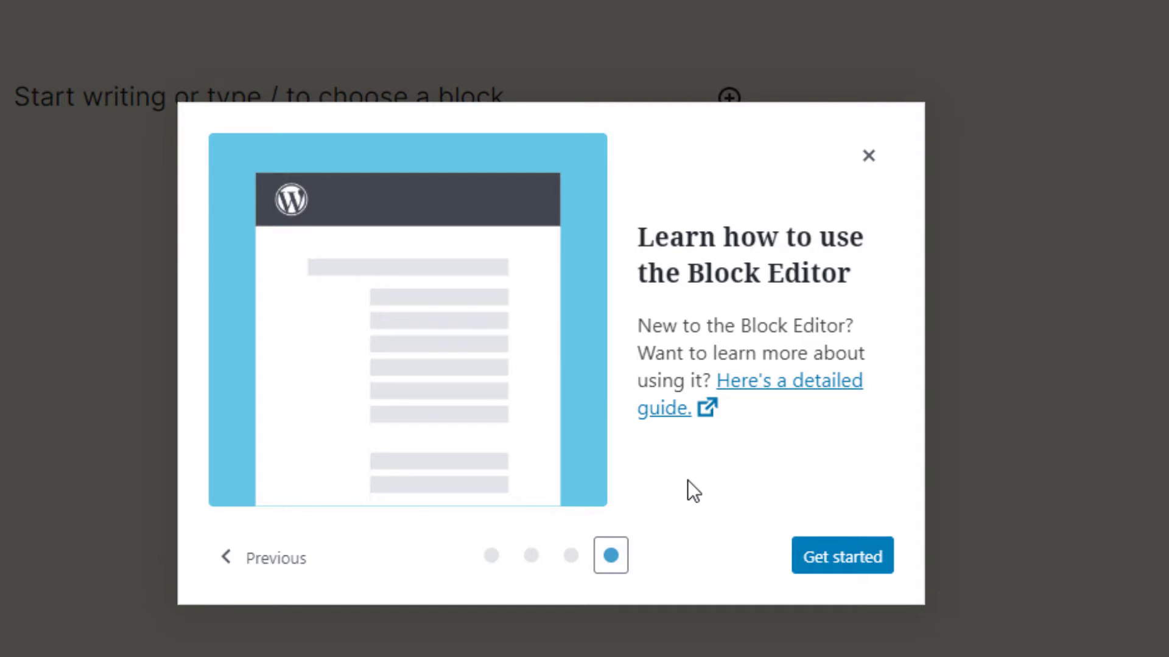
pyautogui.click(1040, 436)
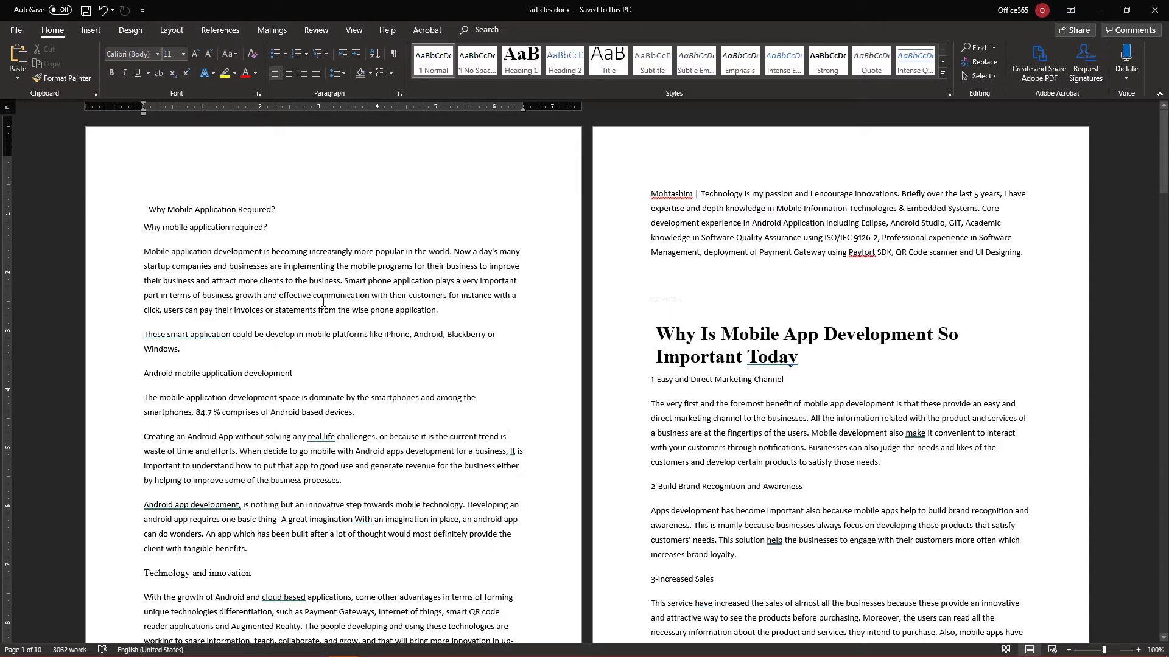
# Step: Copy the heading "Why Mobile Application Required?" from articles.docx in Word into the title of the new WordPress post
pyautogui.scroll(-10, 323, 302)
pyautogui.scroll(10, 323, 302)
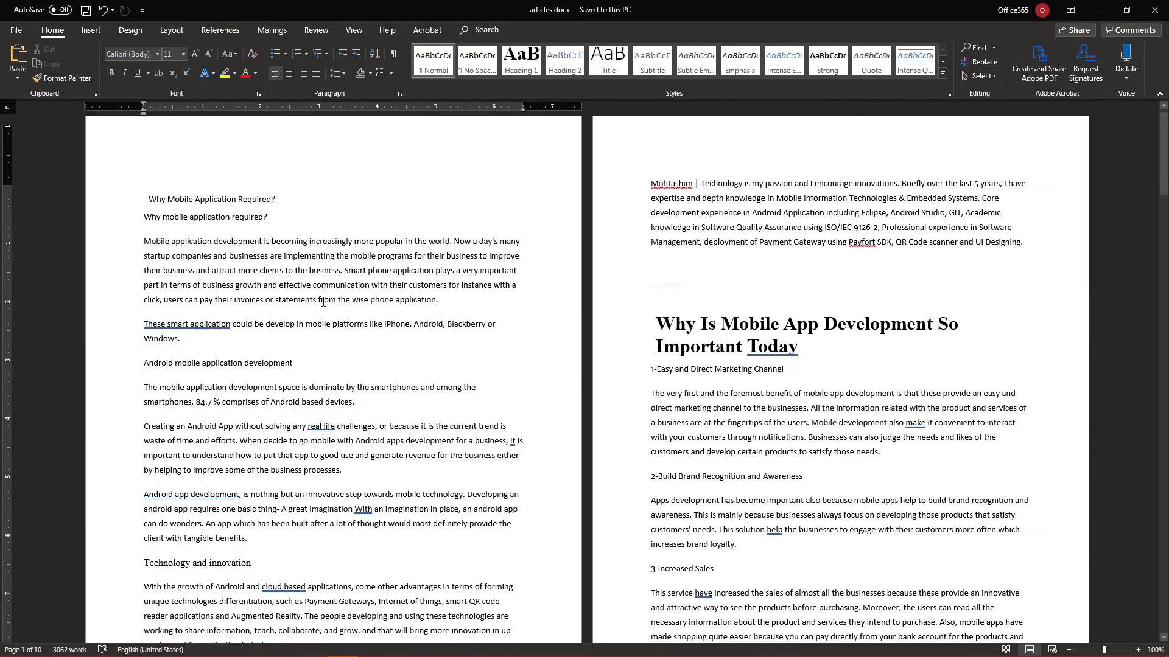
pyautogui.tripleClick(257, 211)
pyautogui.hotkey('ctrl', 'c')
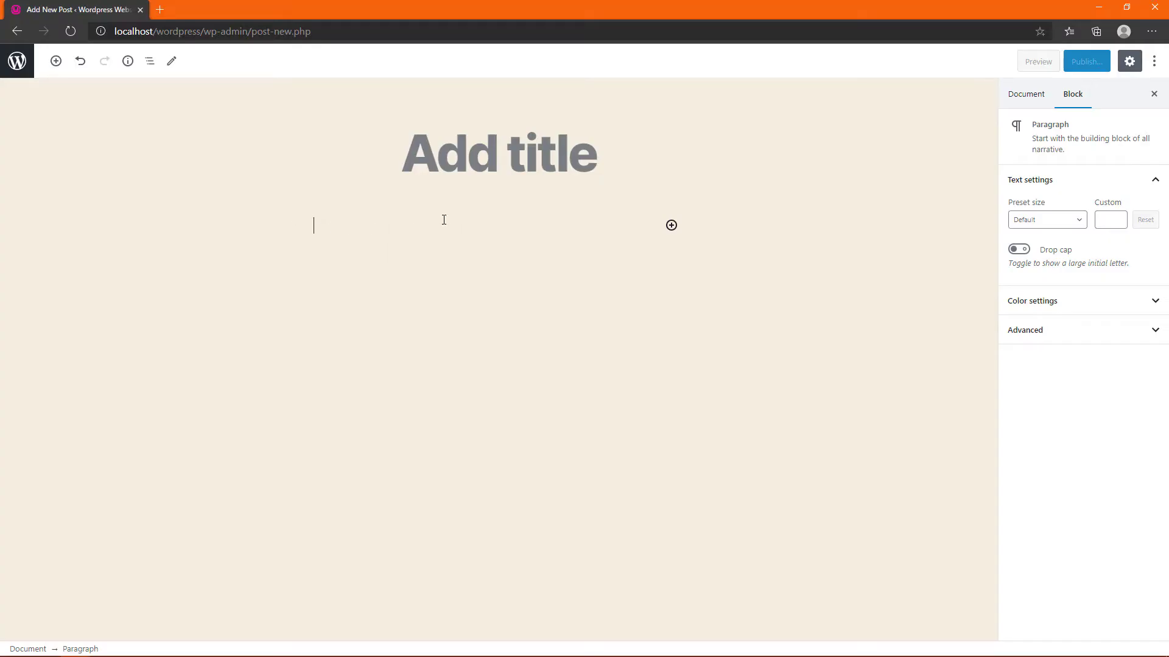
pyautogui.click(499, 151)
pyautogui.hotkey('ctrl', 'v')
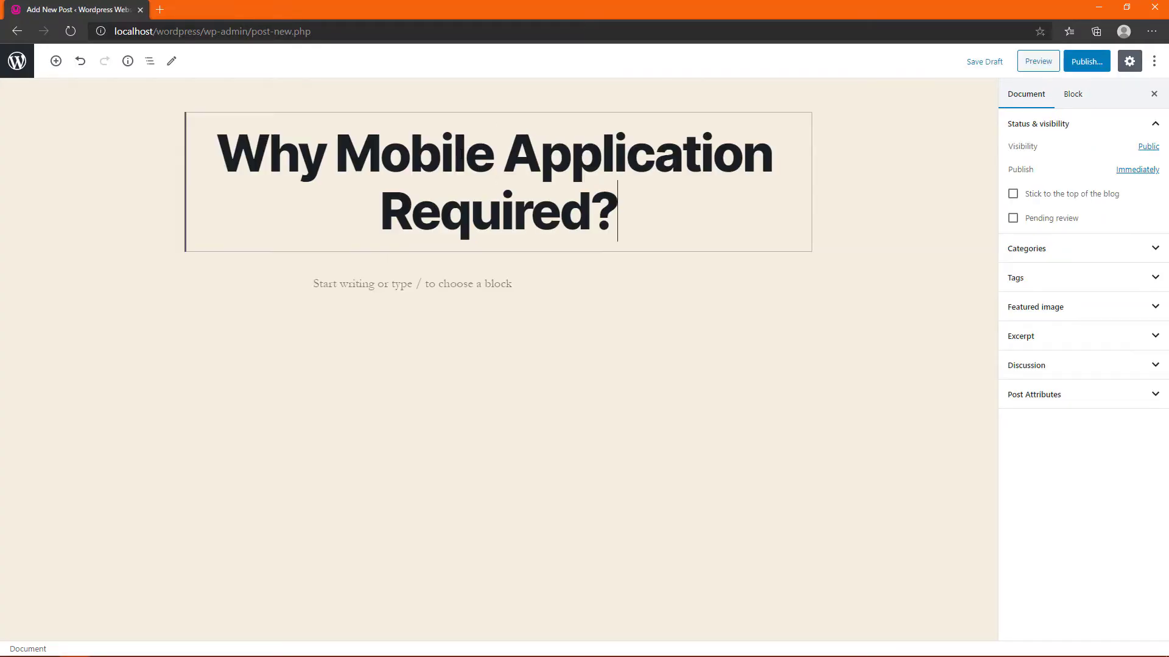
# Step: Copy the article body in Word, from "Why mobile application required?" through the "Technology and innovation" section, into the WordPress post's body
pyautogui.hotkey('alt', 'Tab')
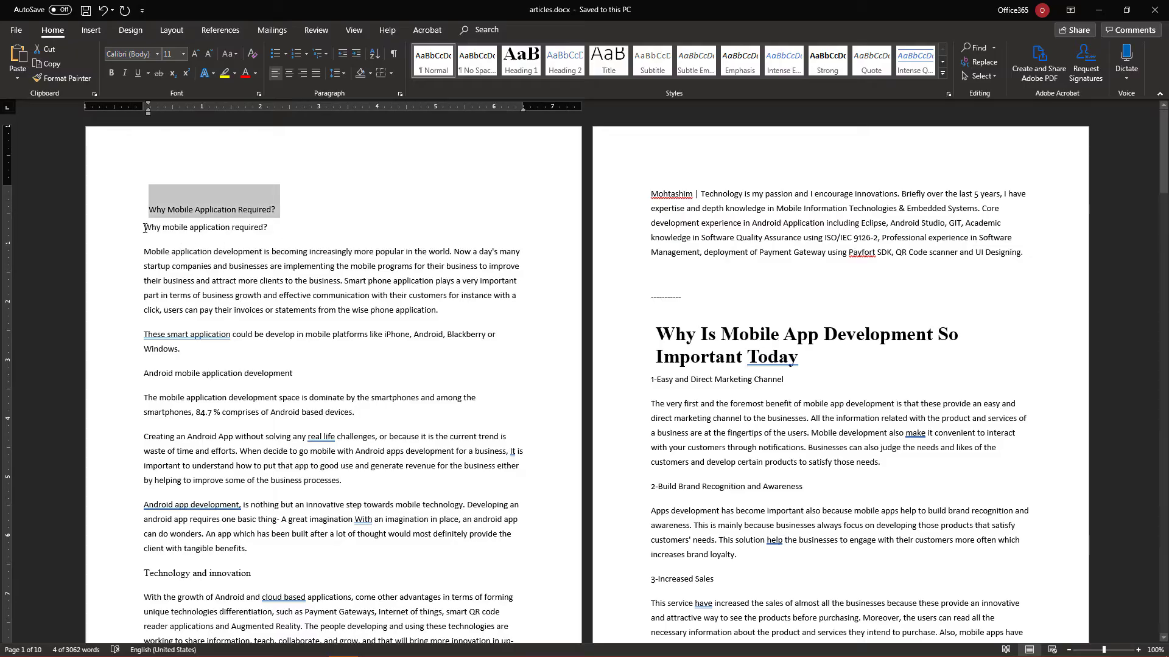
pyautogui.moveTo(144, 228); pyautogui.dragTo(324, 413)
pyautogui.hotkey('ctrl', 'c')
pyautogui.scroll(-4, 305, 426)
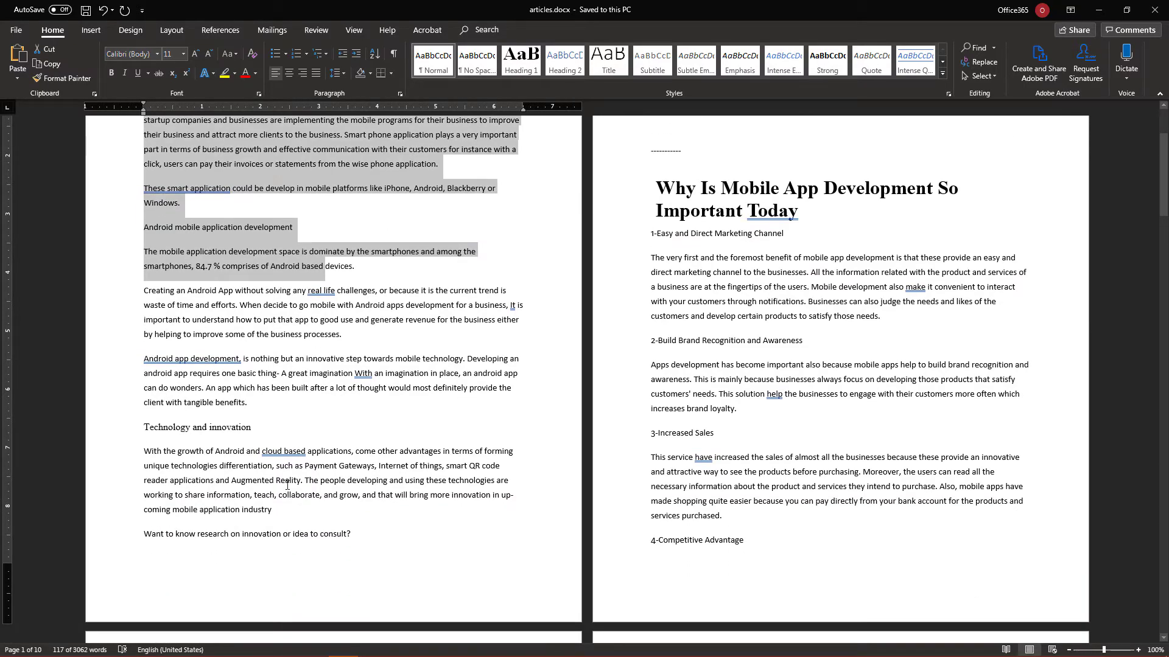
pyautogui.keyDown('shift'); pyautogui.click(282, 506); pyautogui.keyUp('shift')
pyautogui.hotkey('alt', 'Tab')
pyautogui.click(363, 280)
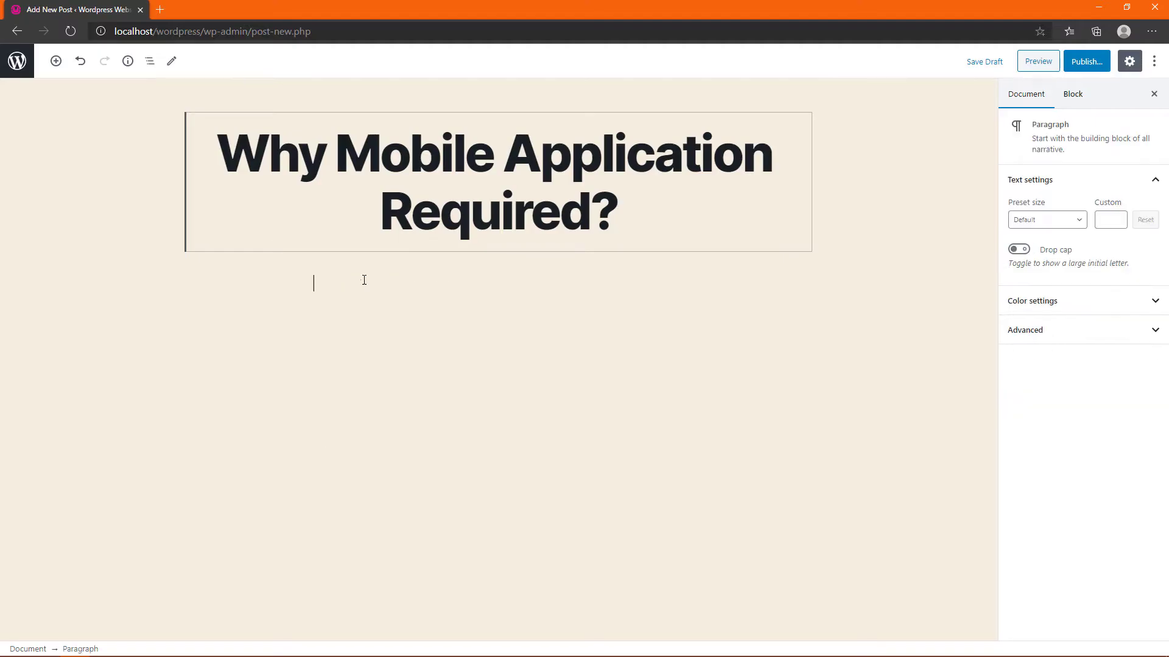
pyautogui.hotkey('ctrl', 'v')
pyautogui.scroll(10, 423, 308)
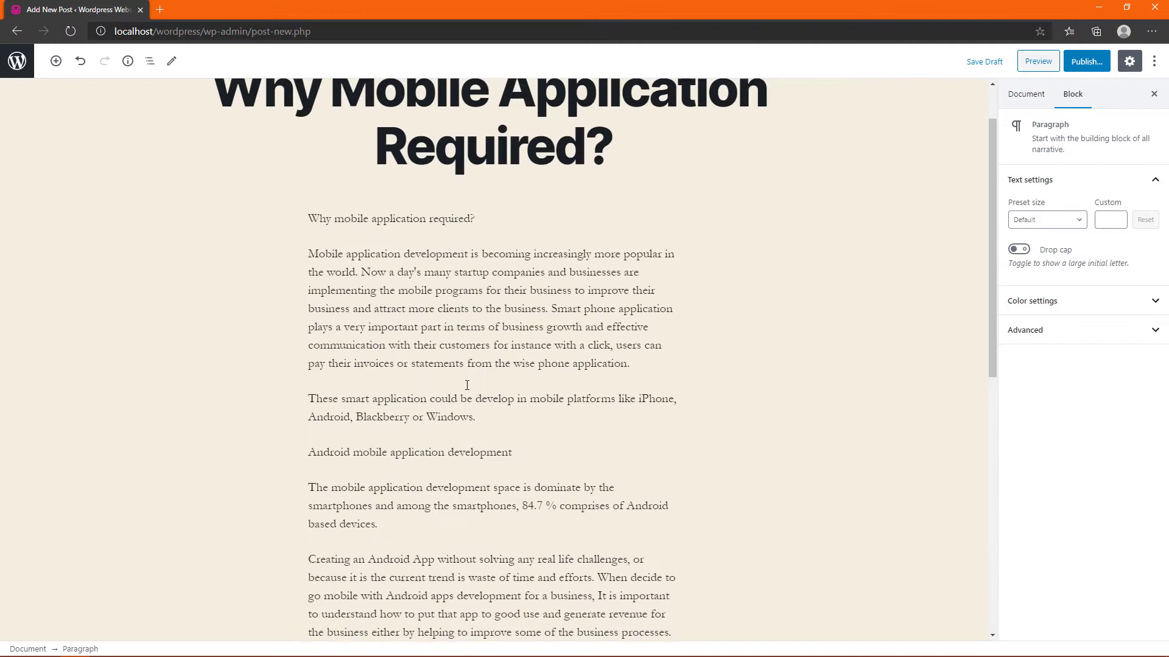
# Step: Transform the first body line, "Why mobile application required?", into a Heading 4 block
pyautogui.click(380, 283)
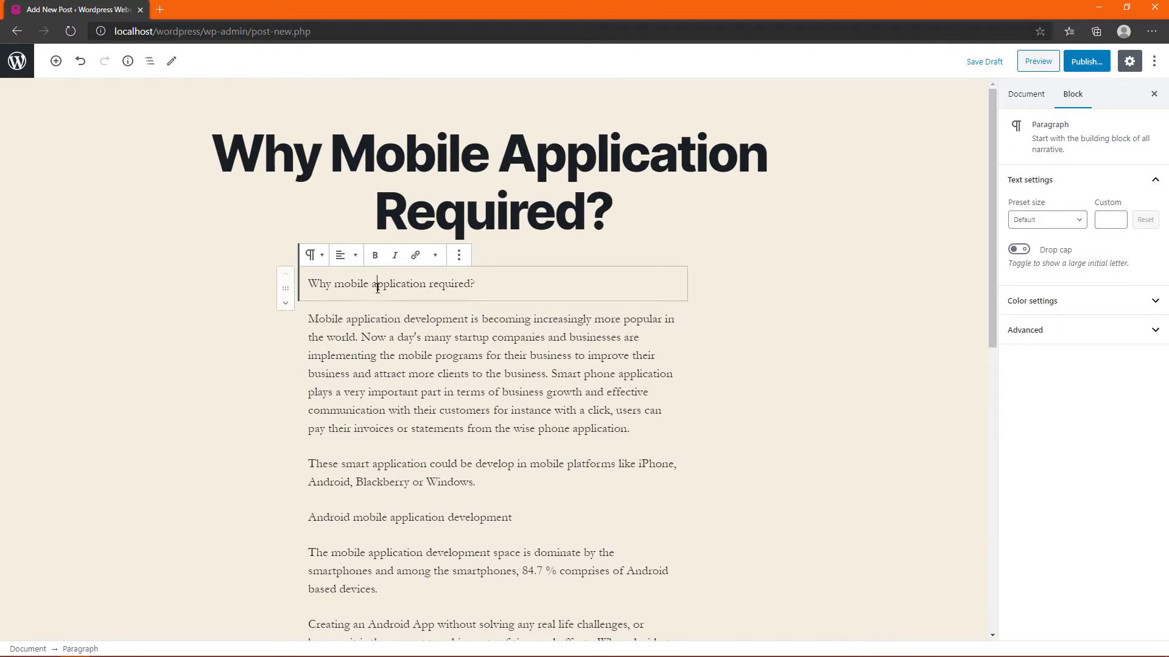
pyautogui.tripleClick(345, 283)
pyautogui.click(368, 284)
pyautogui.click(517, 374)
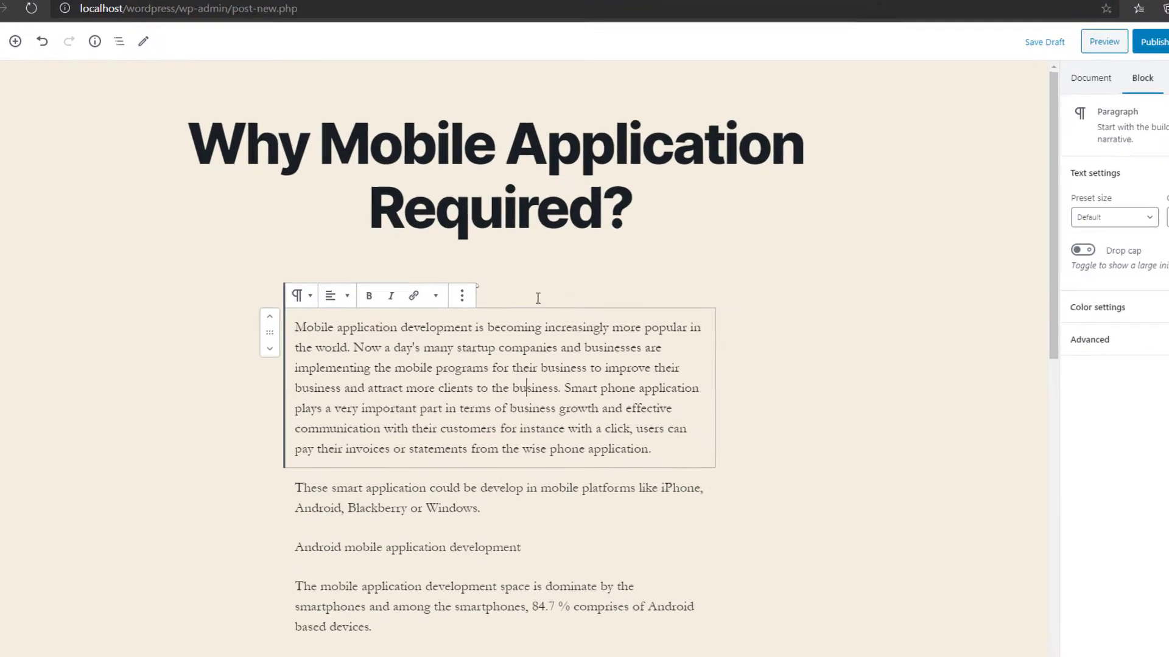
pyautogui.click(538, 297)
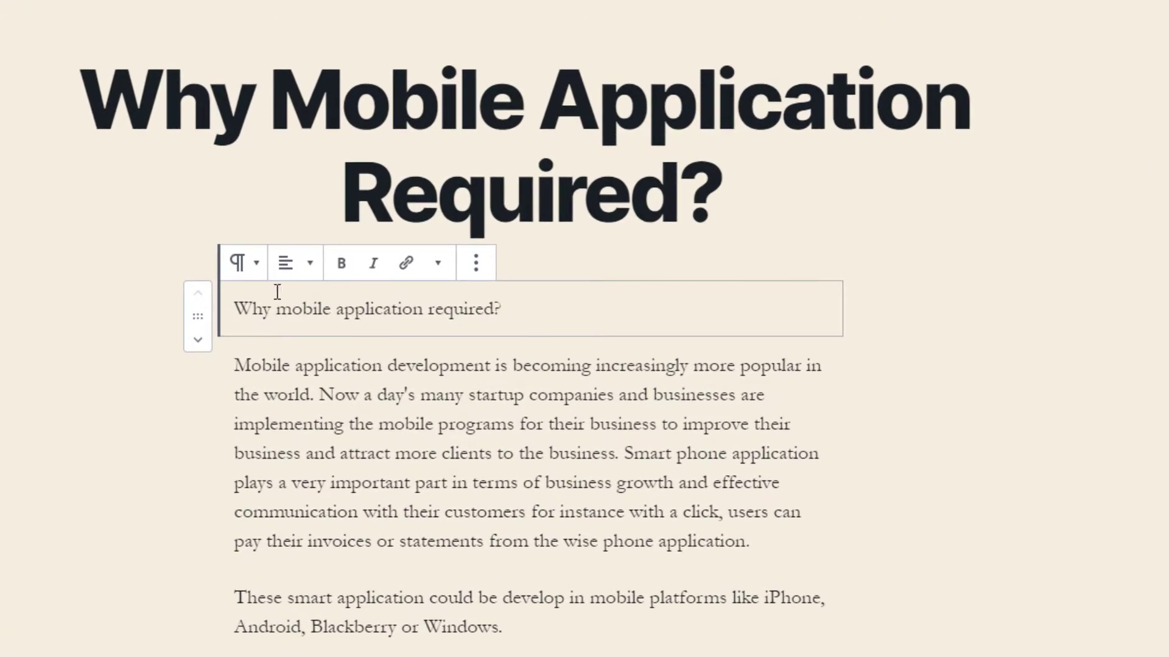
pyautogui.click(256, 268)
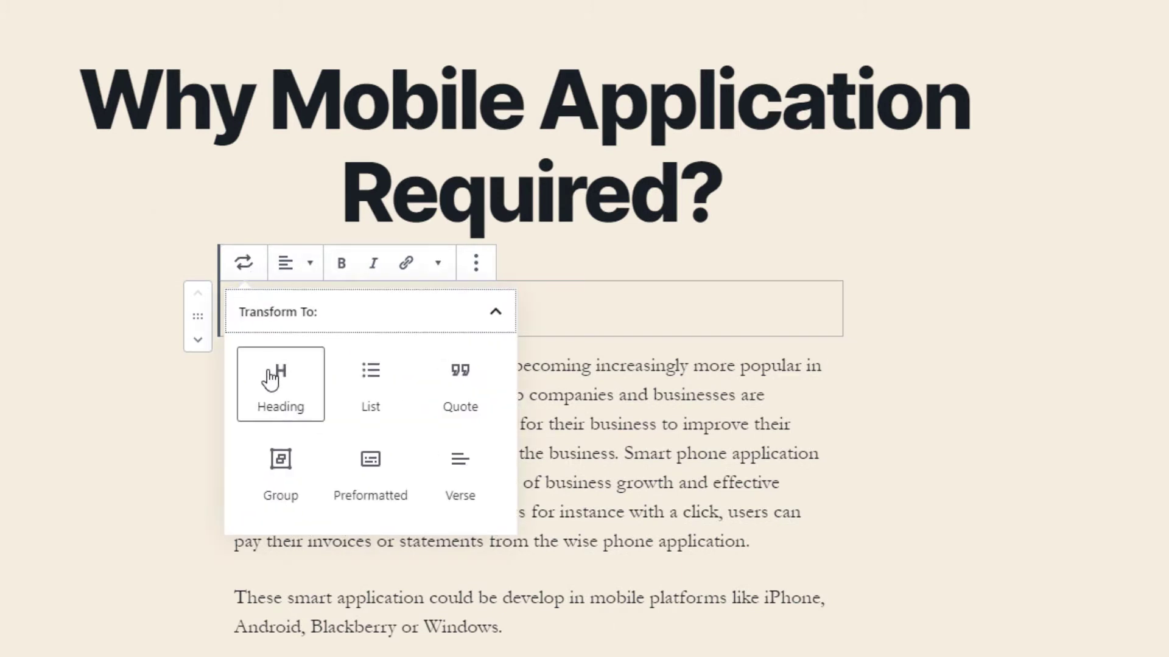
pyautogui.click(295, 404)
pyautogui.click(309, 277)
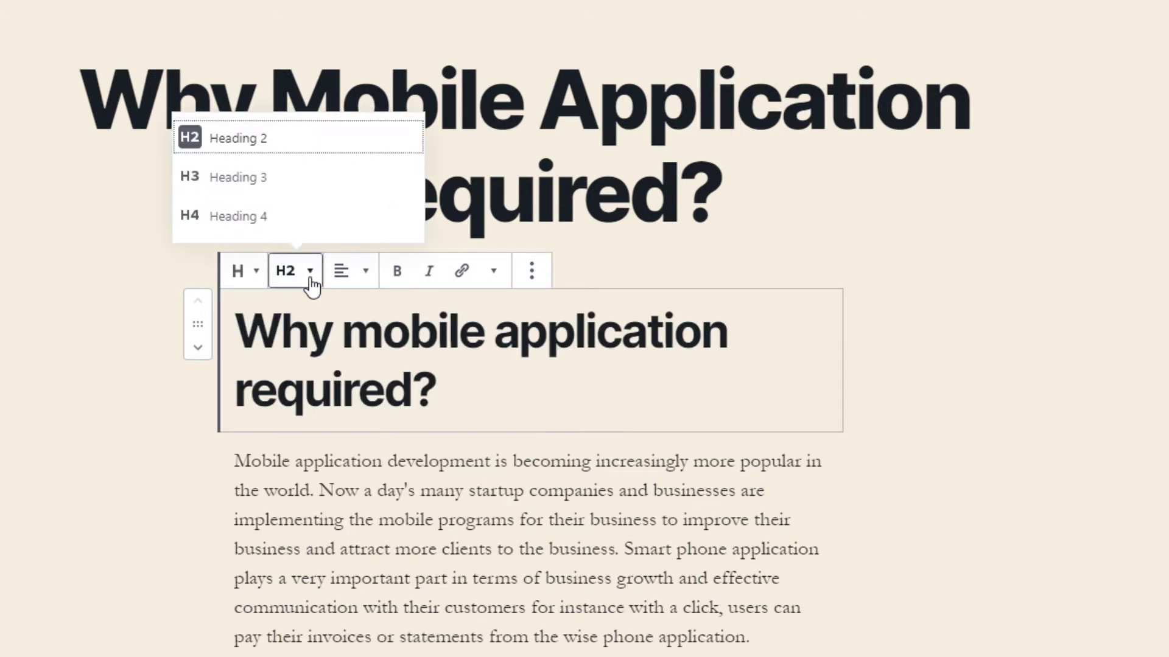
pyautogui.click(285, 225)
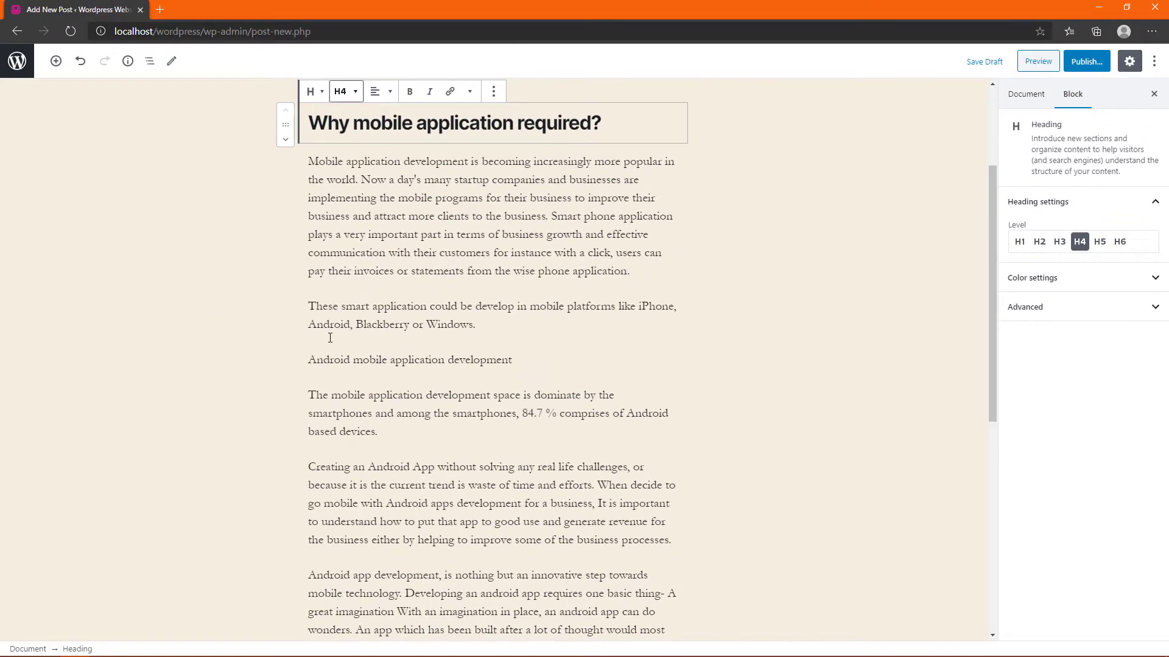
# Step: Transform the "Android mobile application development" line into a Heading 4 block
pyautogui.scroll(3, 330, 338)
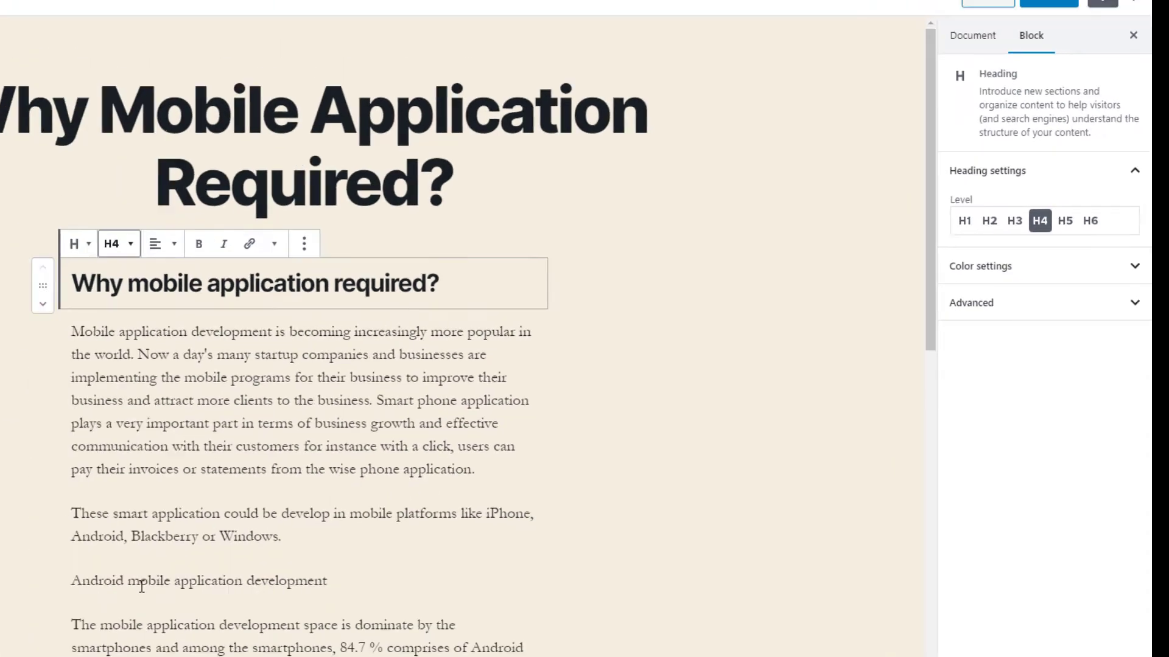
pyautogui.click(370, 529)
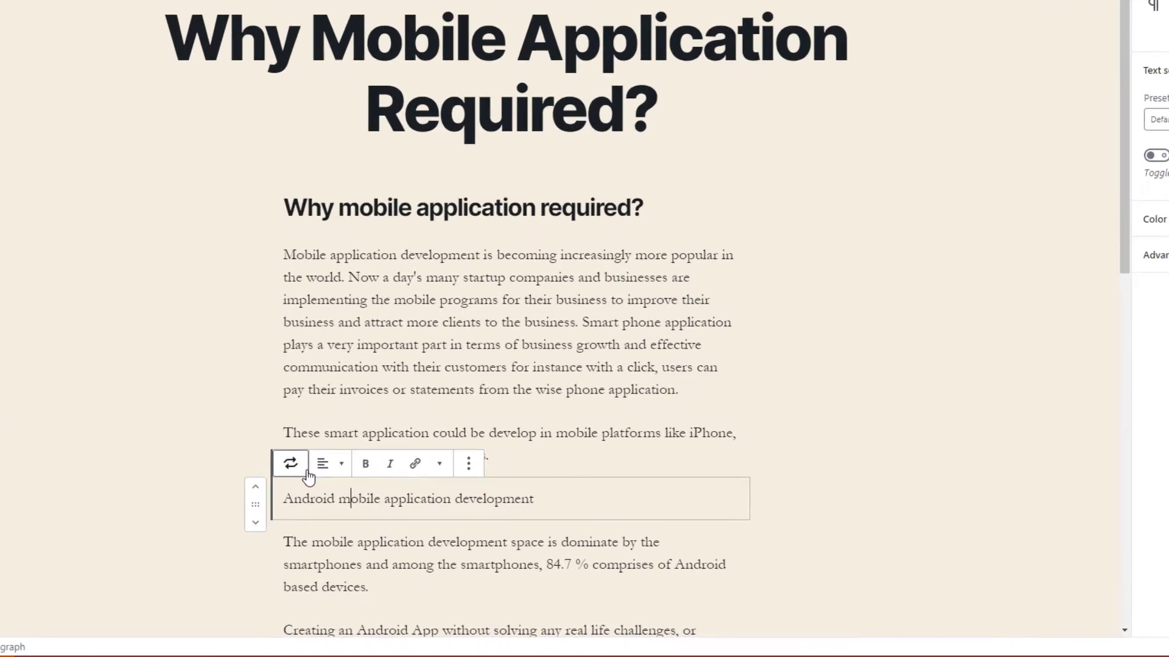
pyautogui.click(311, 500)
pyautogui.click(336, 388)
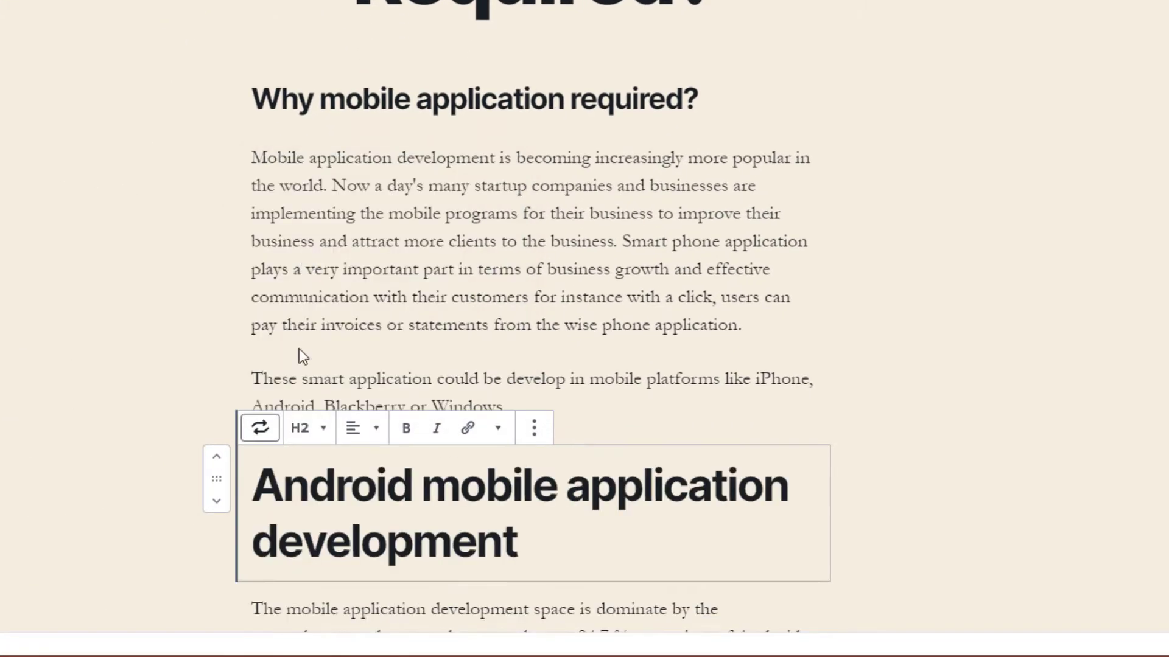
pyautogui.click(308, 428)
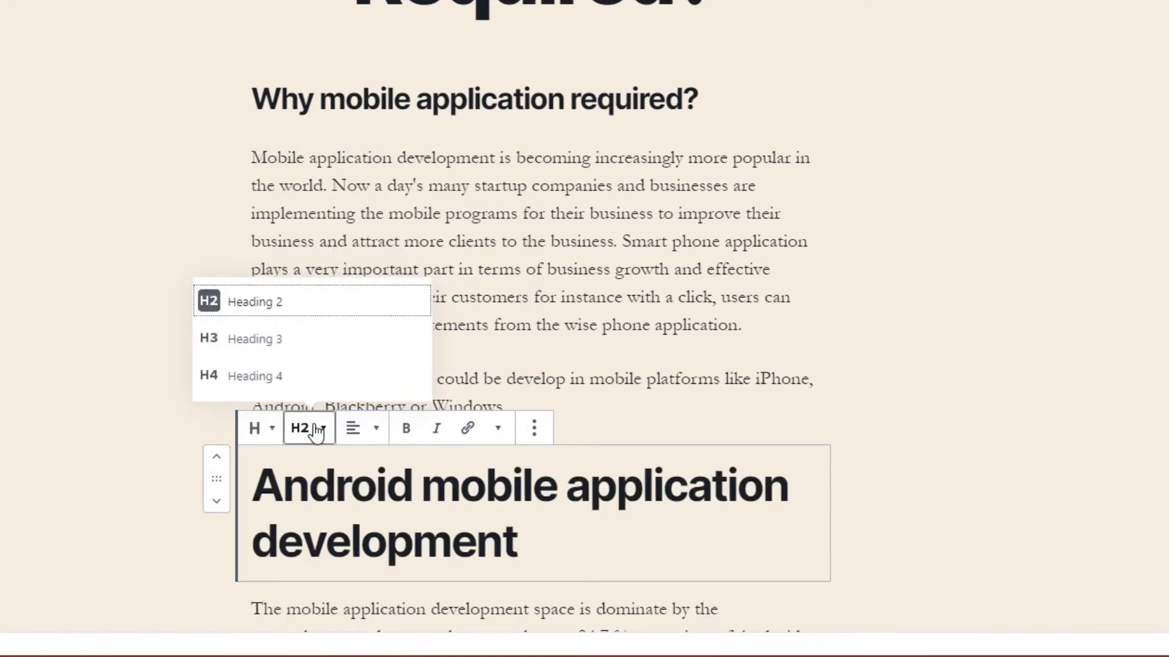
pyautogui.click(298, 376)
# Step: Transform the "Technology and innovation" line into a Heading 4 block
pyautogui.scroll(-5, 667, 378)
pyautogui.click(331, 460)
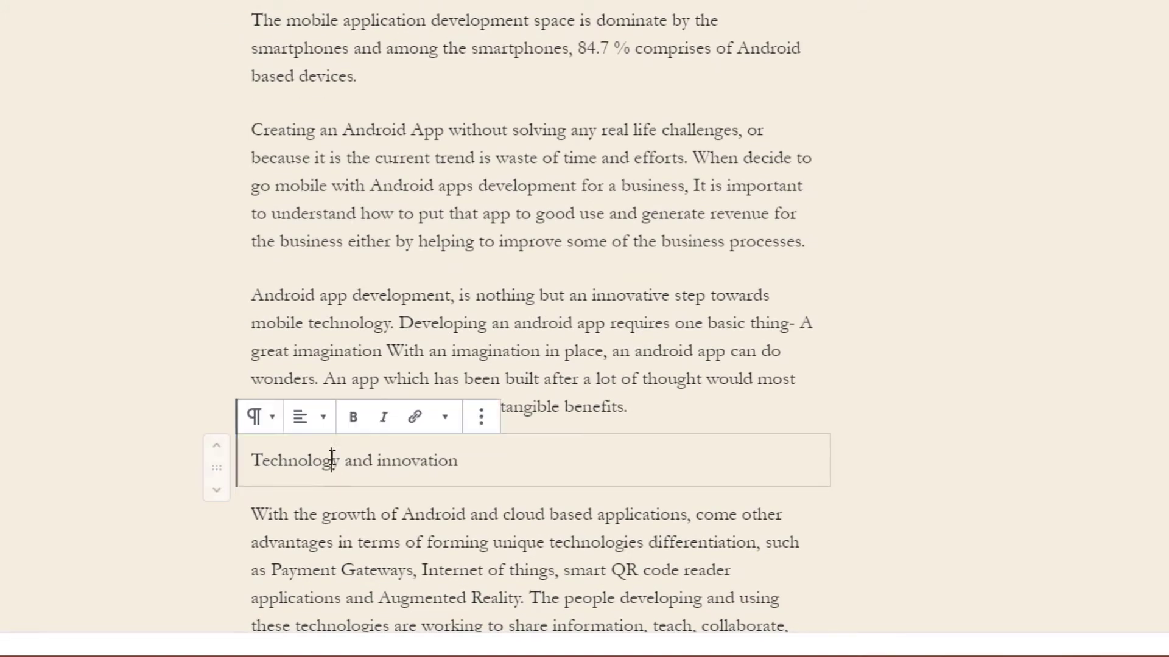
pyautogui.doubleClick(332, 459)
pyautogui.click(359, 461)
pyautogui.click(258, 417)
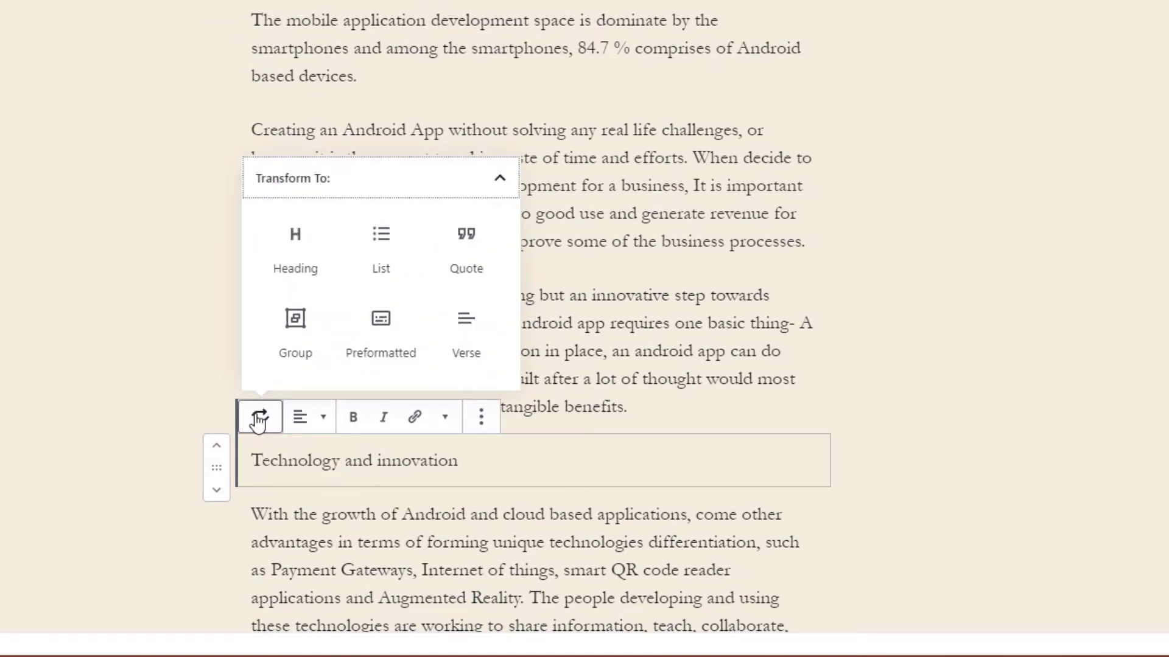
pyautogui.click(295, 247)
pyautogui.click(307, 427)
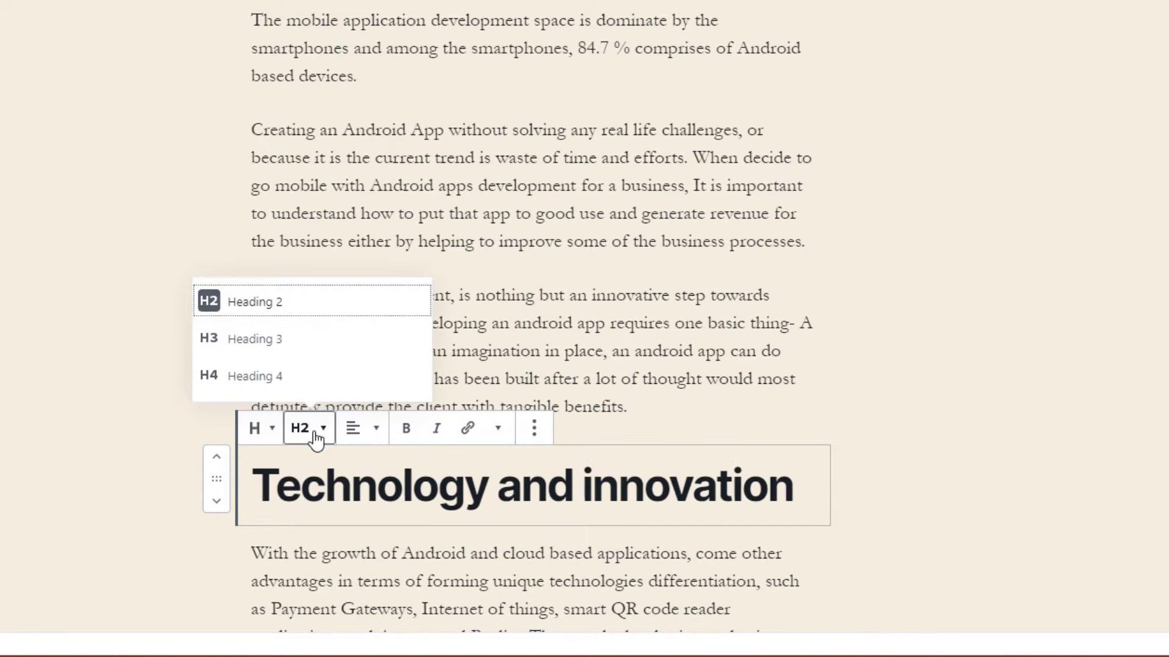
pyautogui.click(303, 383)
# Step: Save the post as a draft
pyautogui.scroll(-5, 641, 347)
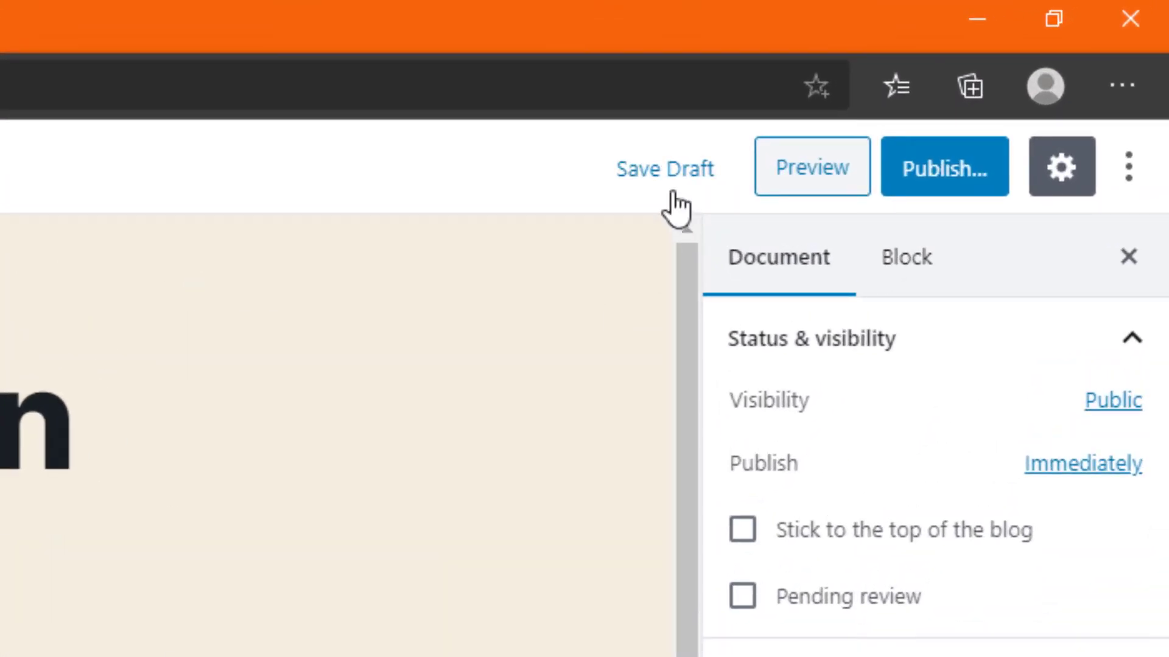
pyautogui.click(673, 183)
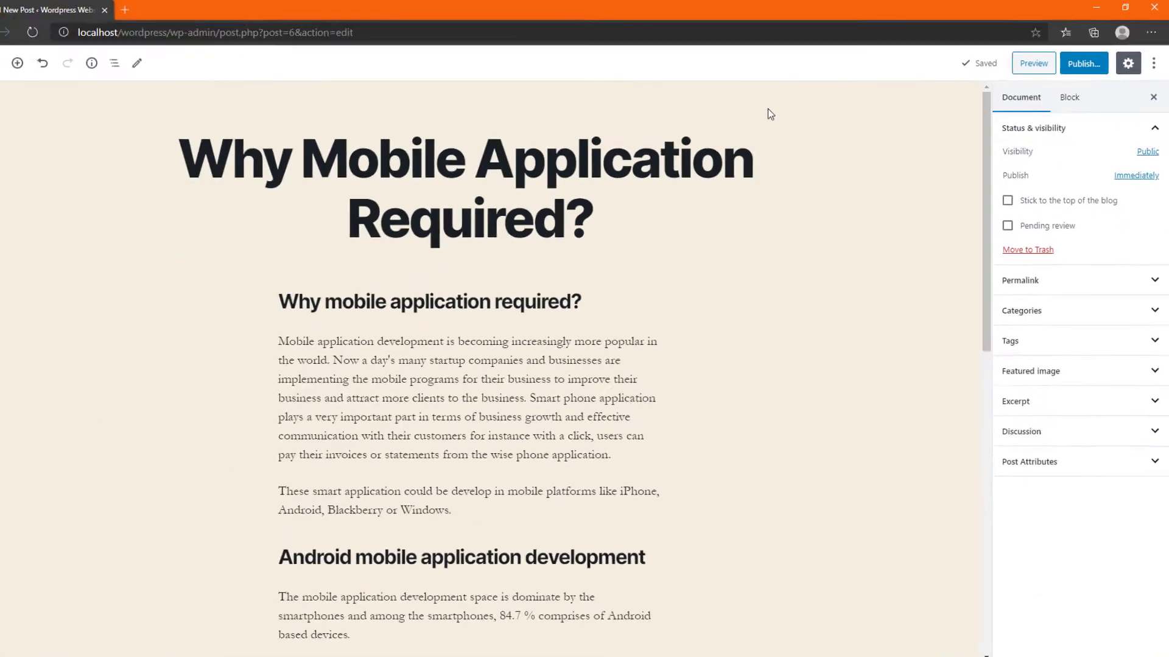
# Step: Try the Private and Password Protected visibility options for the post and return its visibility to Public
pyautogui.moveTo(638, 312)
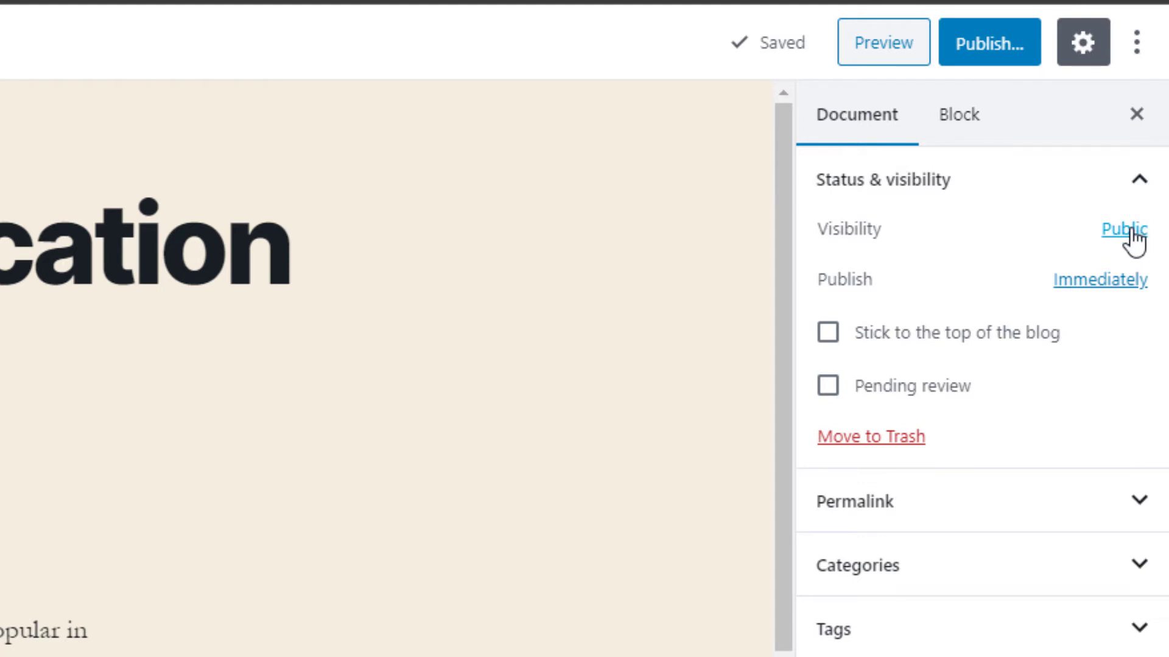
pyautogui.click(1127, 231)
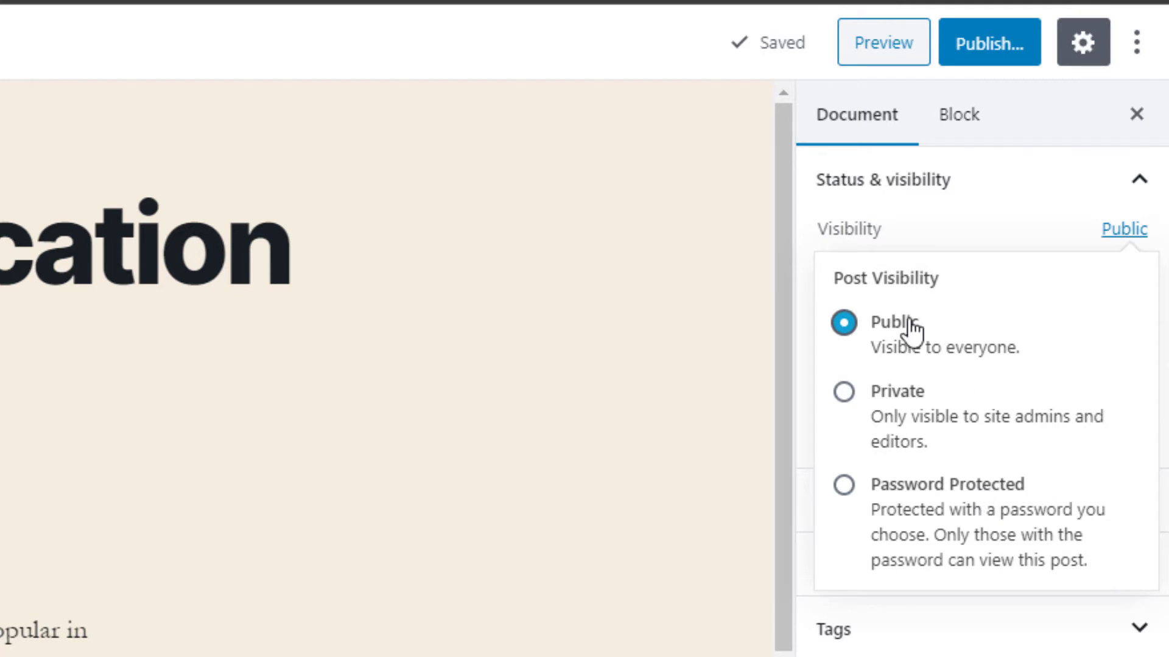
pyautogui.click(913, 401)
pyautogui.click(130, 126)
pyautogui.click(845, 487)
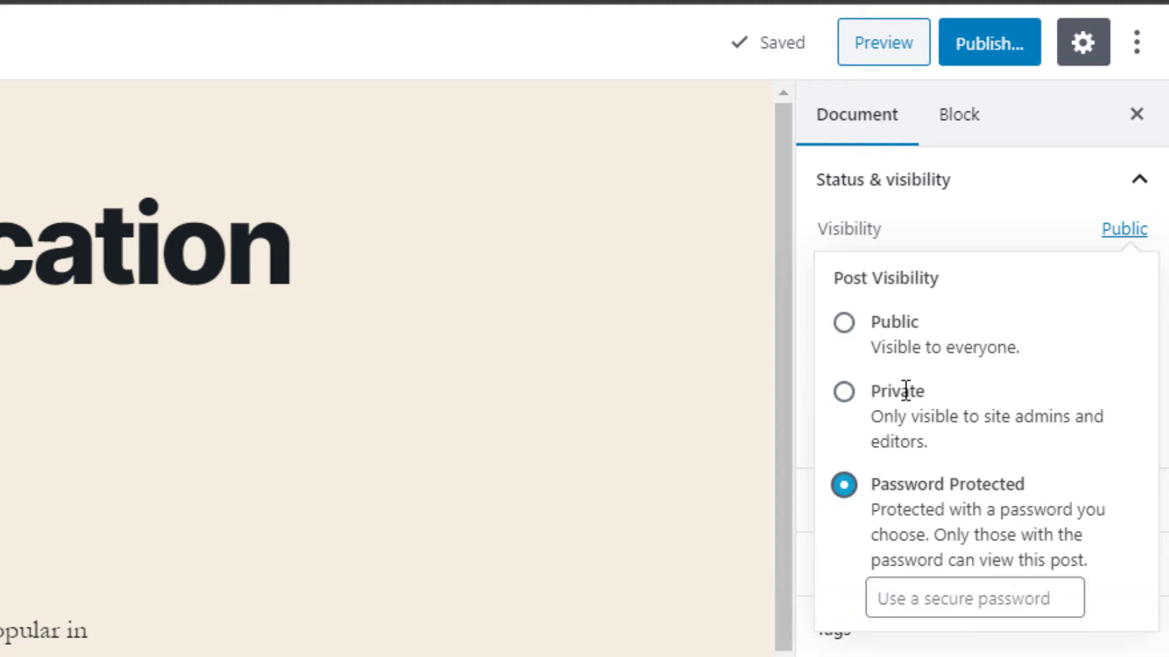
pyautogui.click(844, 323)
pyautogui.click(913, 226)
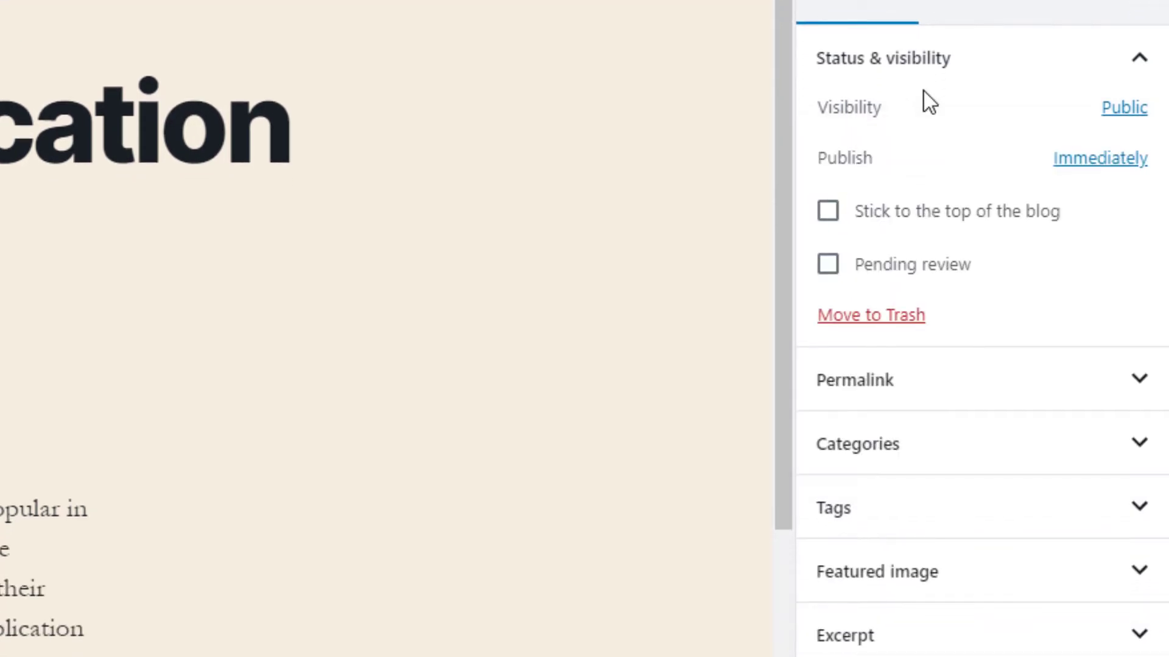
# Step: Inspect the post's publish date and time options and open its permalink settings
pyautogui.click(1093, 159)
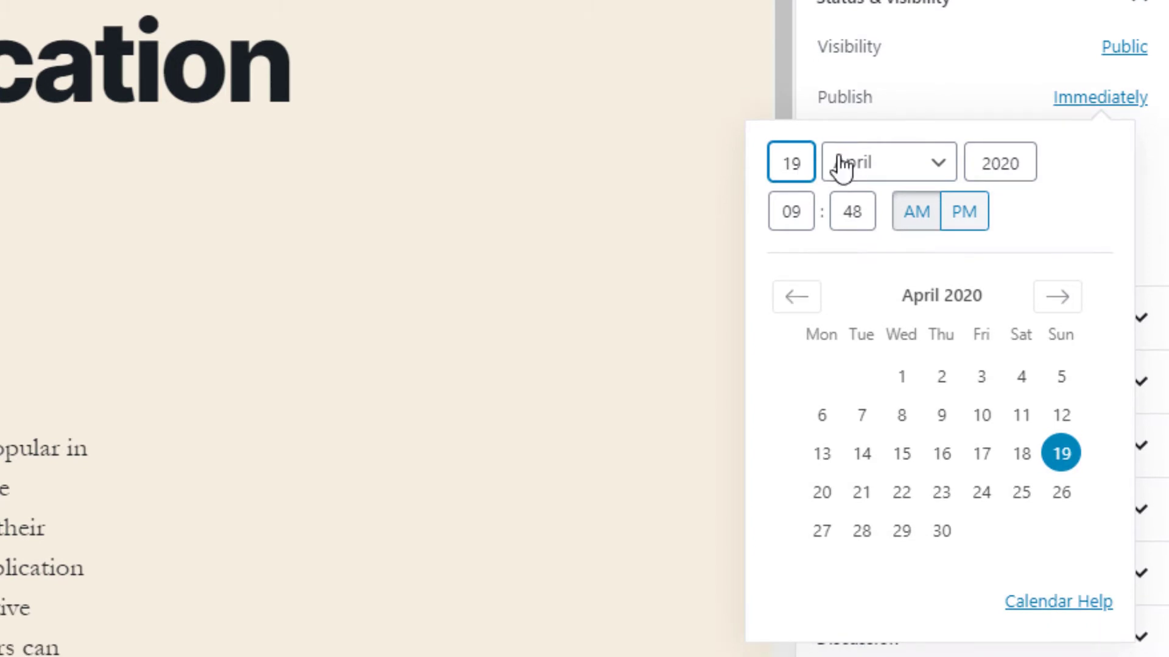
pyautogui.click(893, 107)
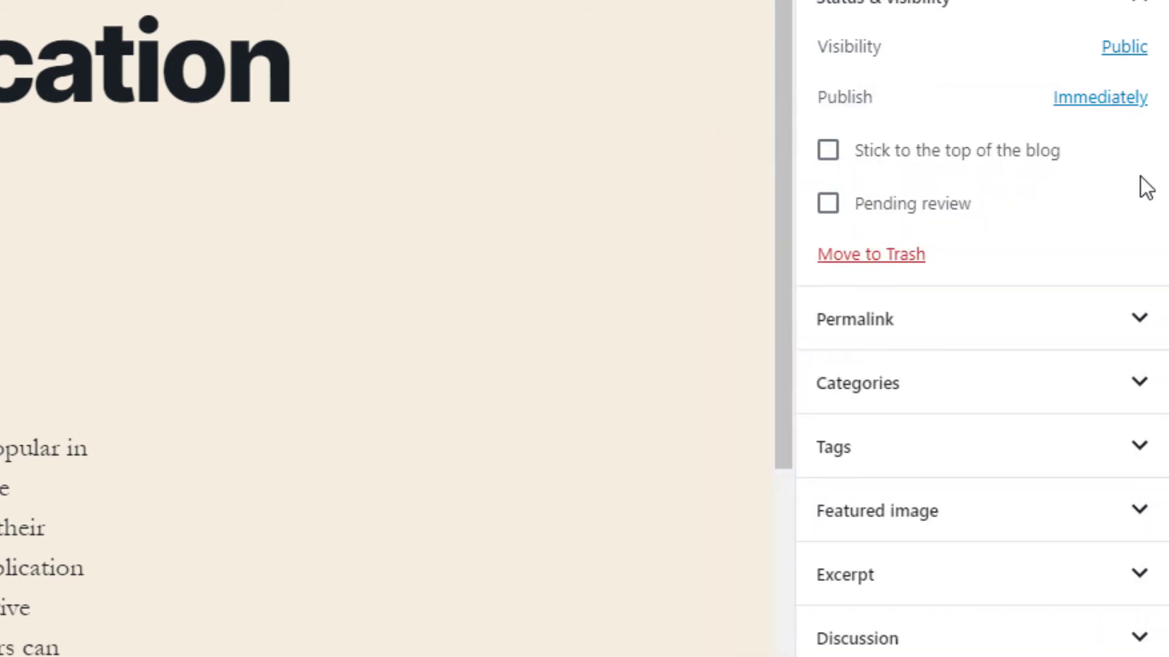
pyautogui.click(1130, 327)
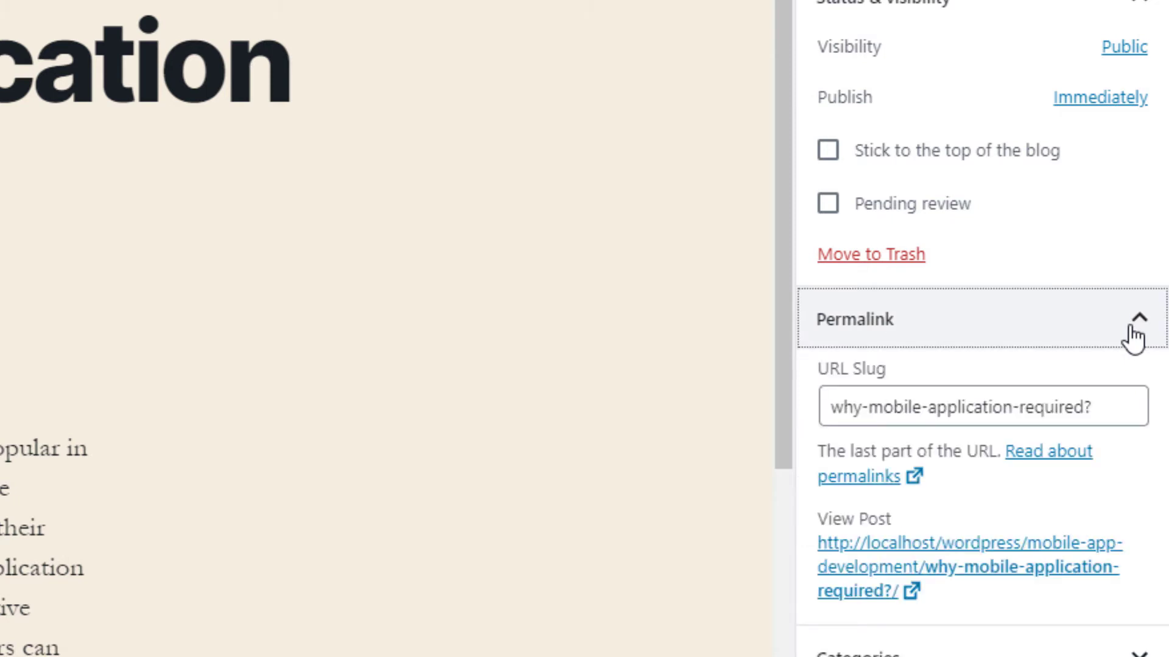
pyautogui.click(1133, 338)
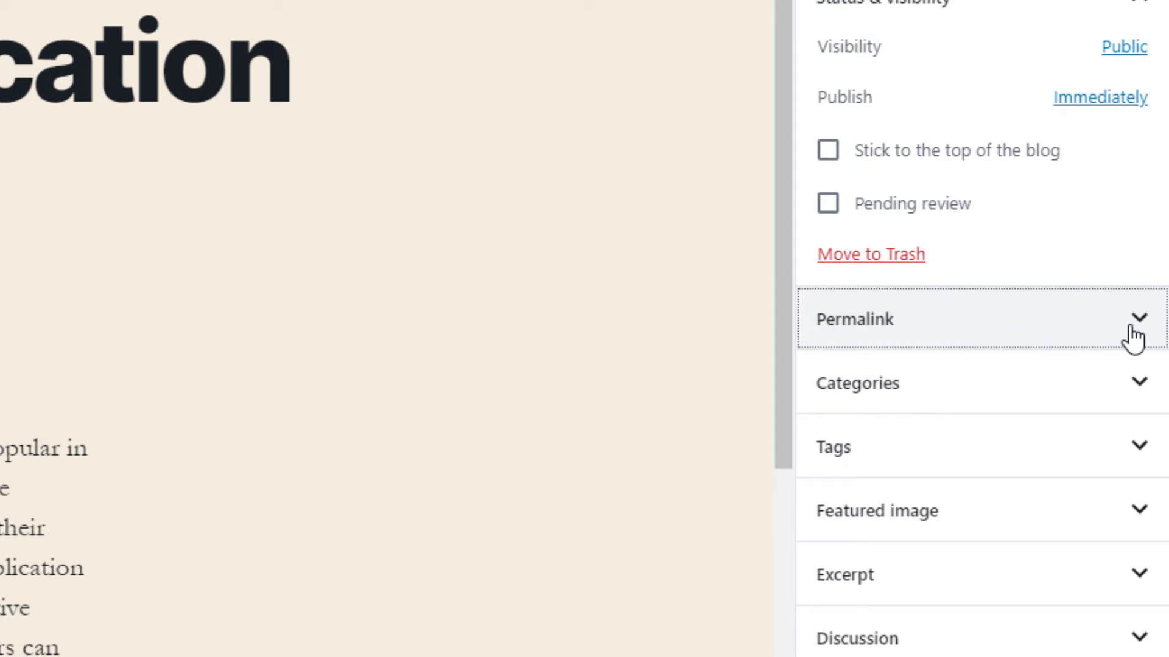
pyautogui.click(1133, 338)
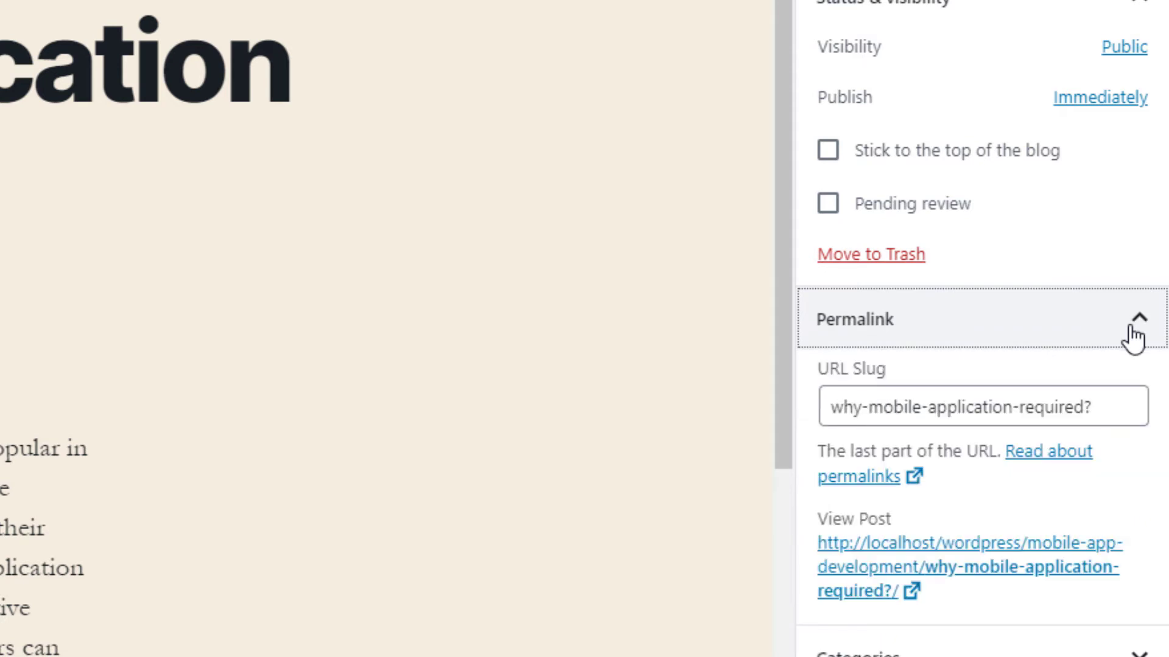
# Step: Close the permalink settings and review the post's category options, keeping Mobile App selected
pyautogui.click(1133, 339)
pyautogui.scroll(-5, 1132, 316)
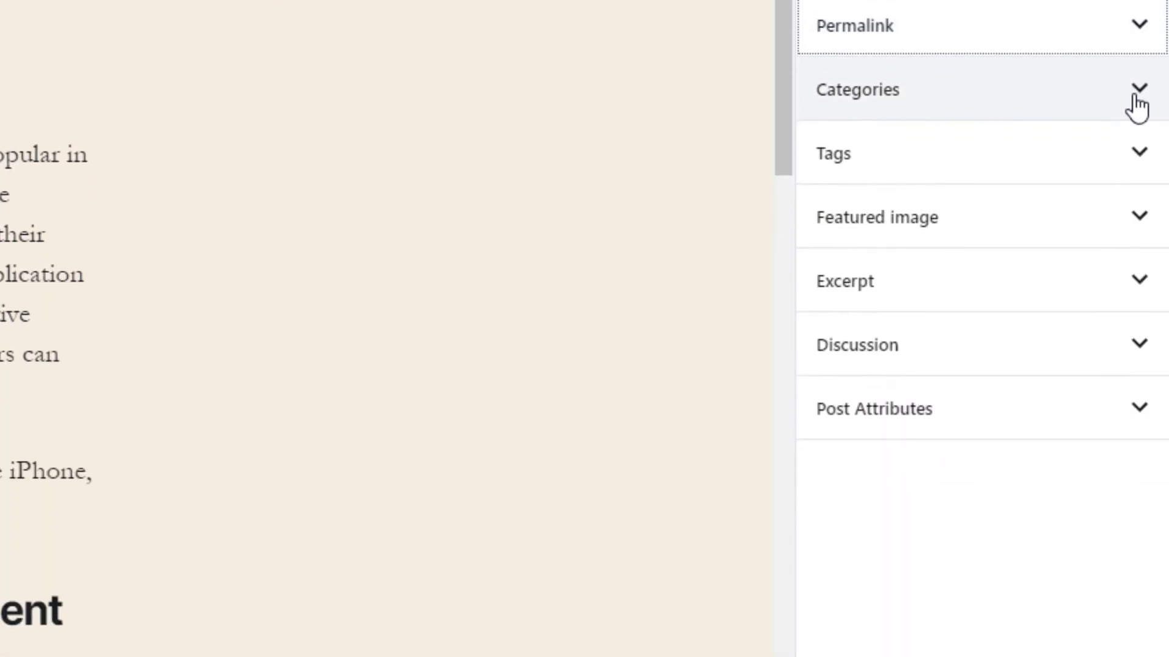
pyautogui.click(1136, 103)
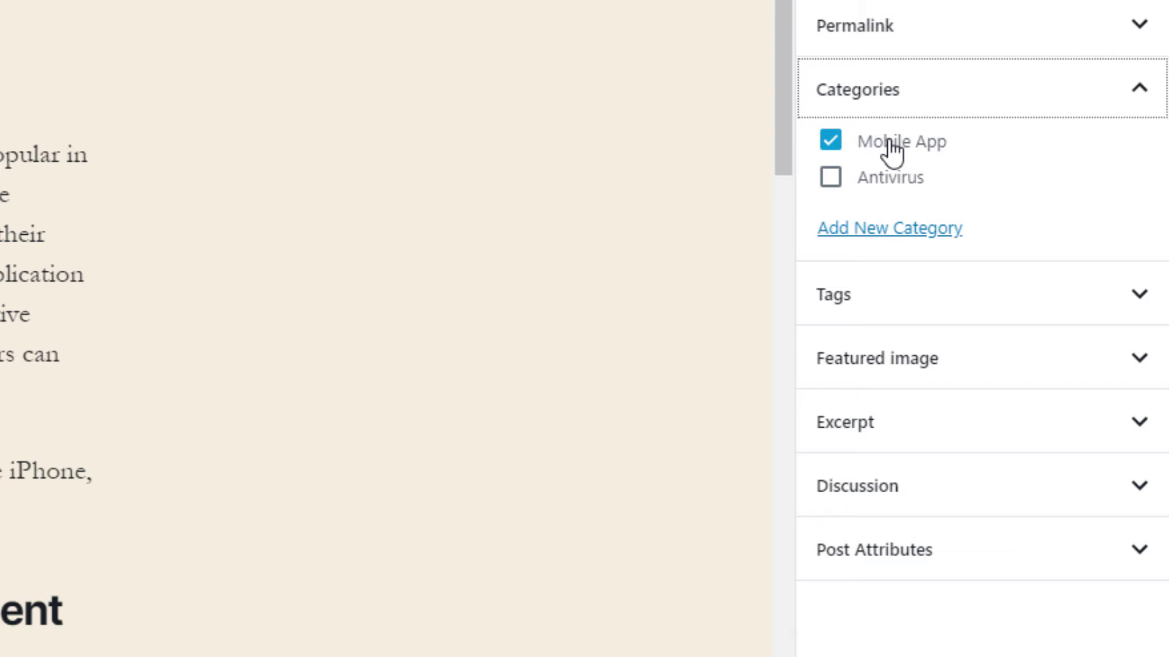
pyautogui.click(830, 145)
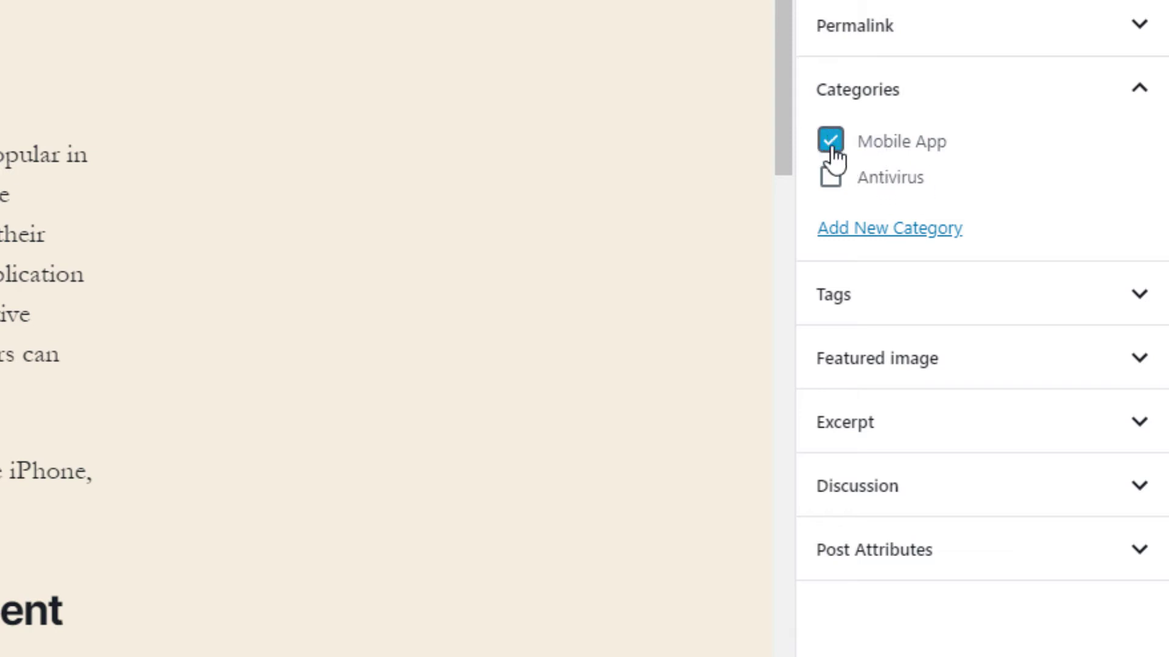
pyautogui.click(832, 146)
pyautogui.click(1136, 96)
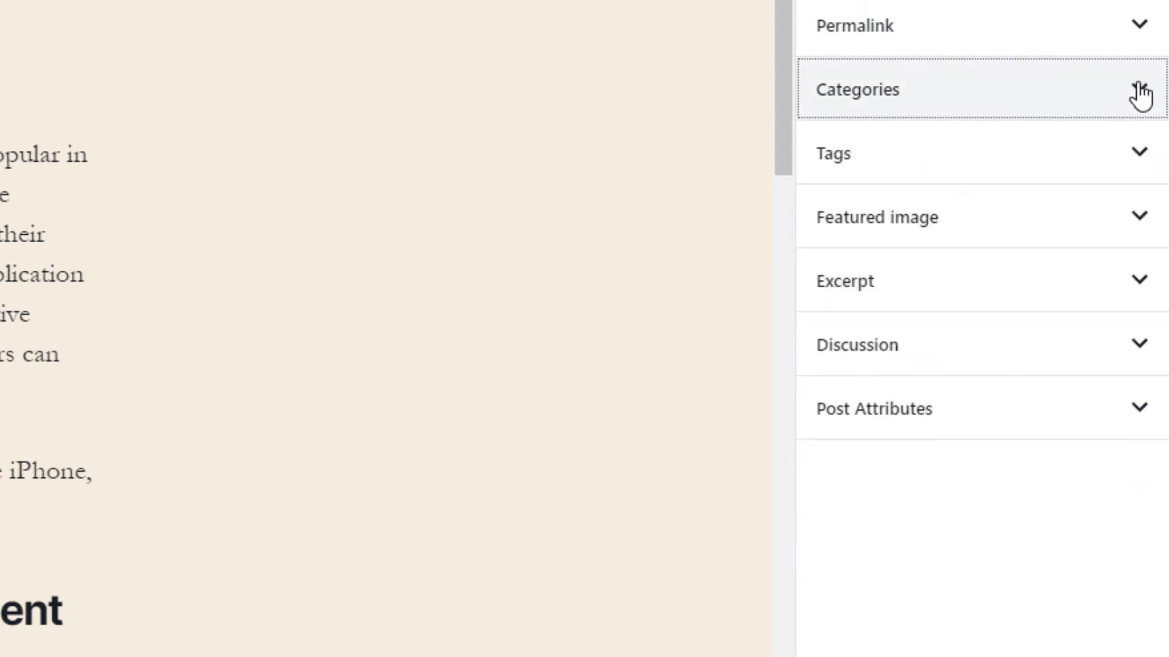
# Step: Add the post's first heading, "Why mobile application required?", as a tag
pyautogui.click(1150, 170)
pyautogui.click(1025, 265)
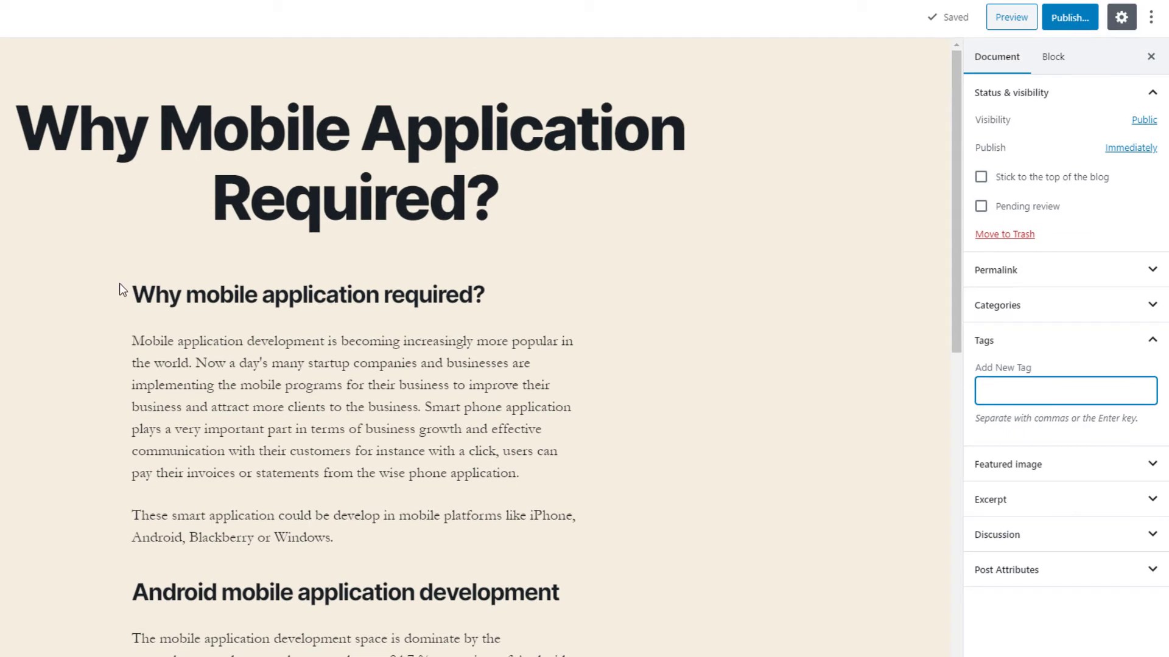
pyautogui.moveTo(133, 288); pyautogui.dragTo(521, 303)
pyautogui.hotkey('ctrl', 'c')
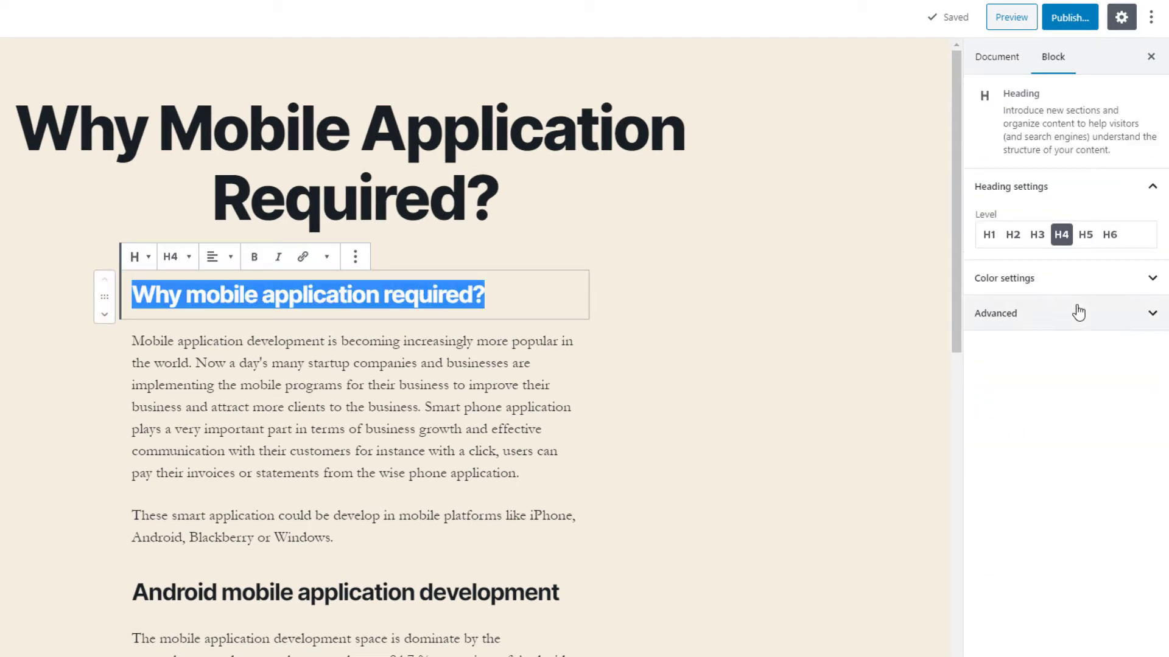
pyautogui.click(1010, 67)
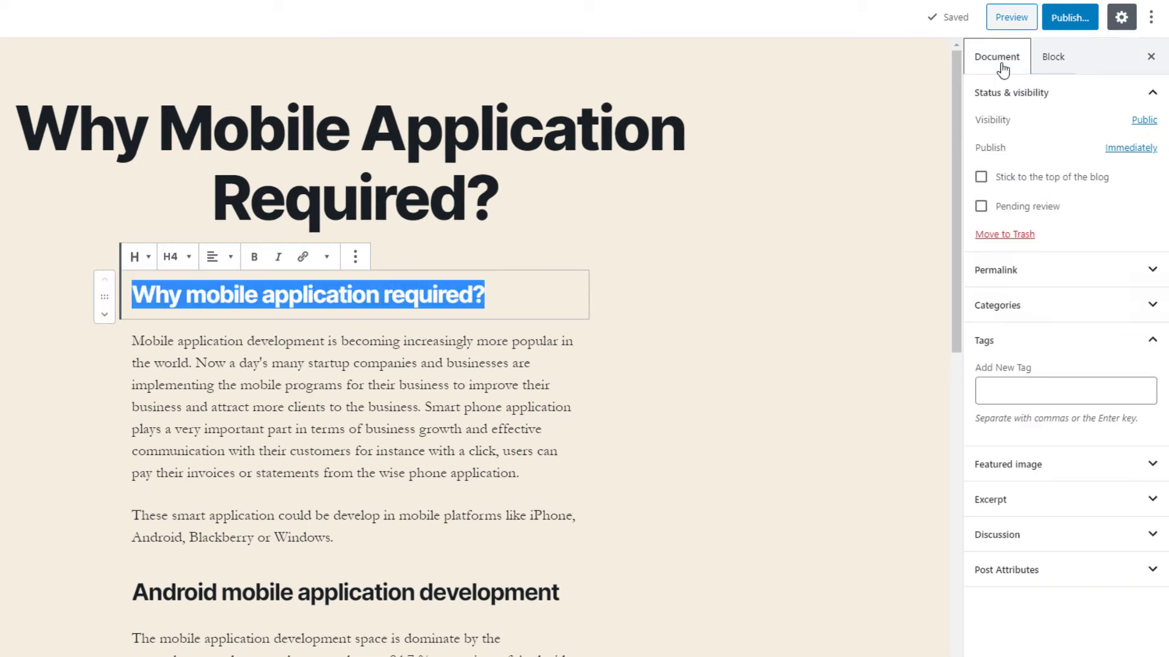
pyautogui.click(1047, 390)
pyautogui.hotkey('ctrl', 'v')
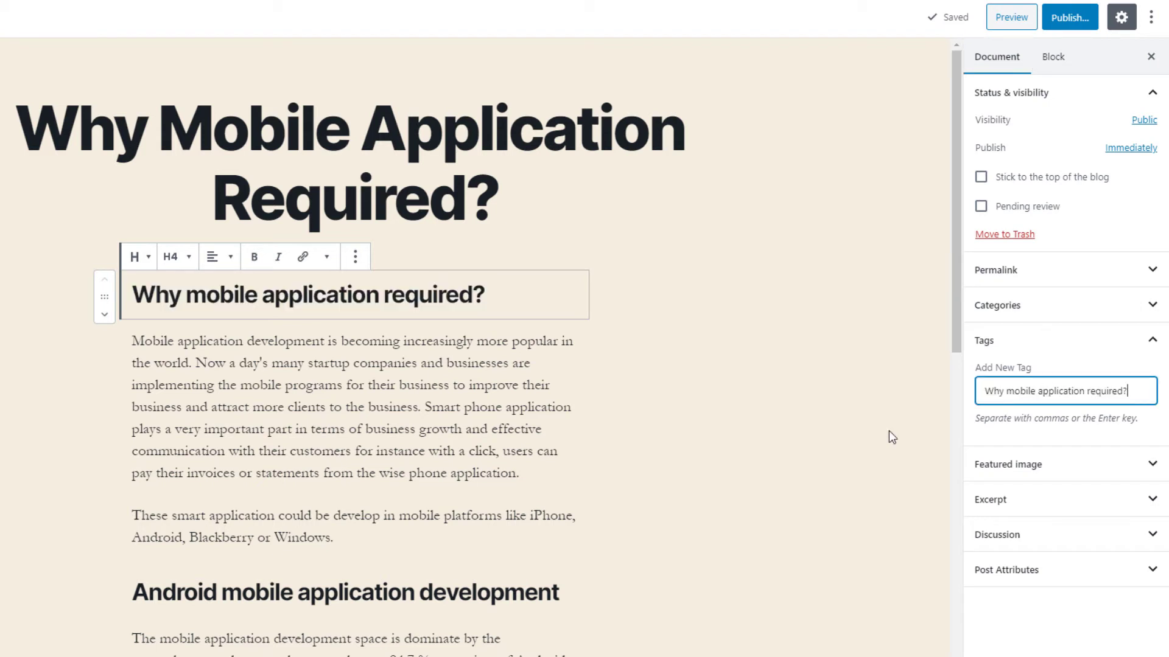
pyautogui.press('Return')
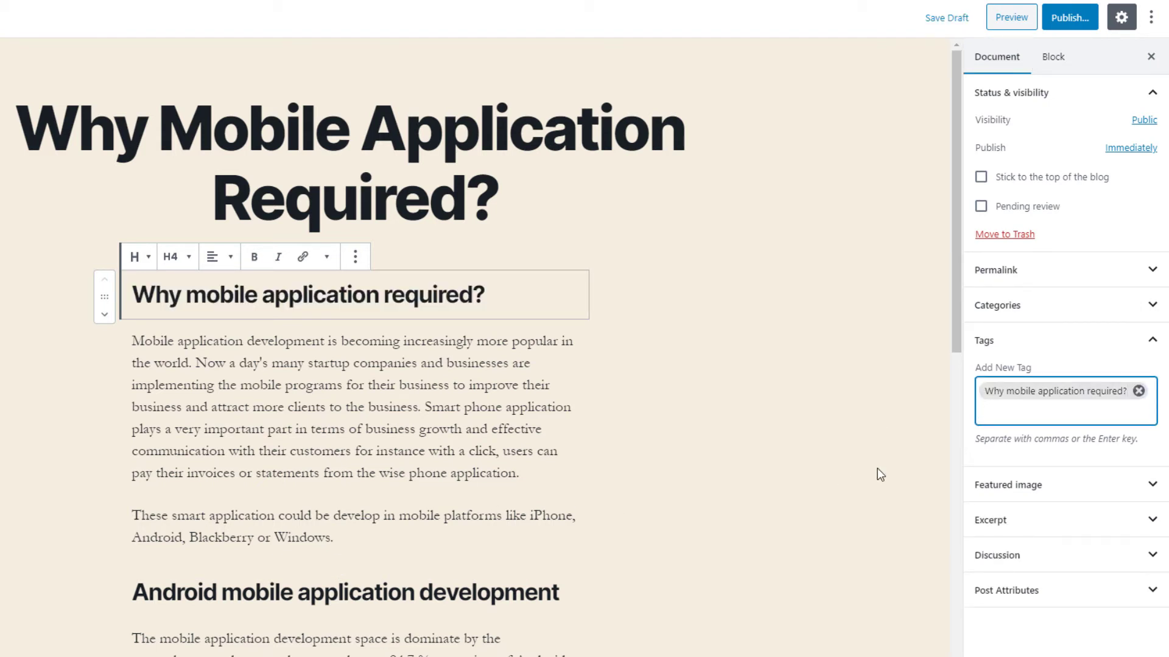
# Step: Copy the heading "Android mobile application development" and add it as another tag of the post
pyautogui.tripleClick(373, 583)
pyautogui.hotkey('ctrl', 'c')
pyautogui.click(1007, 412)
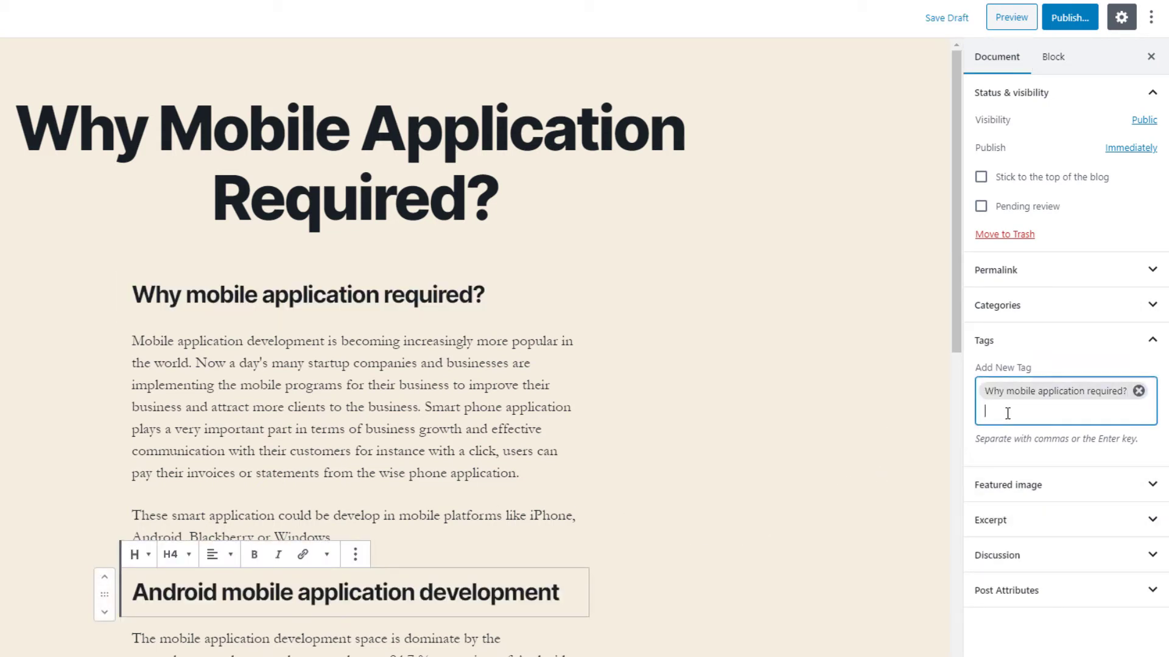
pyautogui.hotkey('ctrl', 'v')
pyautogui.press('Return')
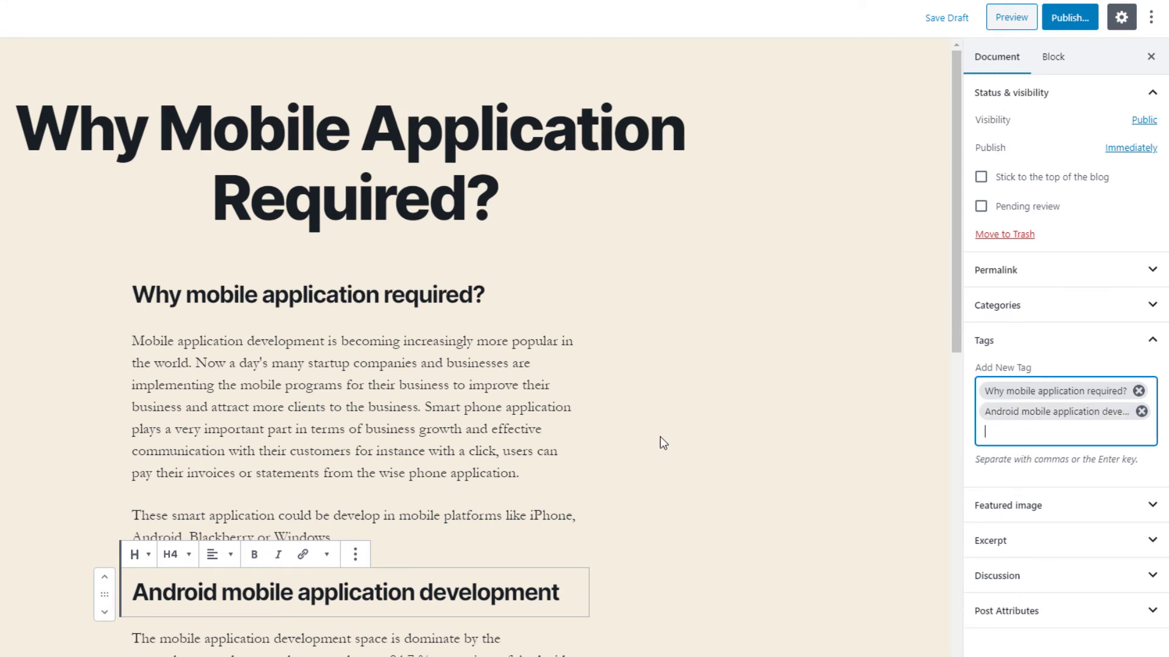
# Step: Copy the heading "Technology and innovation" and add it as a tag of the post
pyautogui.scroll(-6, 660, 436)
pyautogui.tripleClick(285, 582)
pyautogui.hotkey('ctrl', 'c')
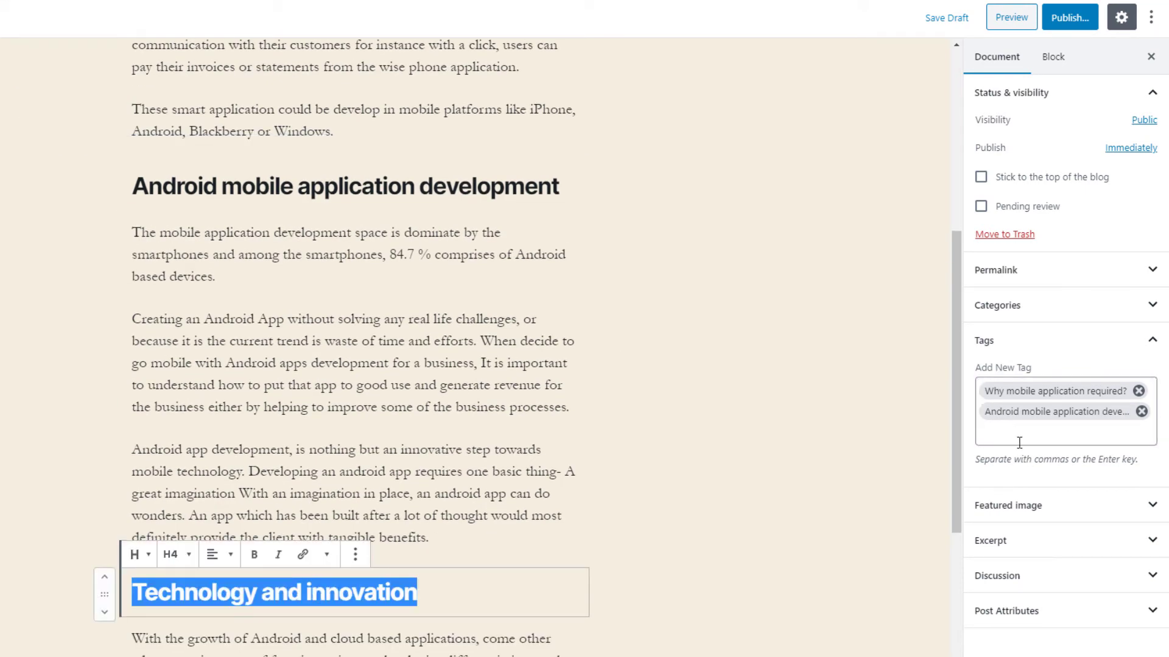
pyautogui.click(1021, 433)
pyautogui.hotkey('ctrl', 'v')
pyautogui.press('Return')
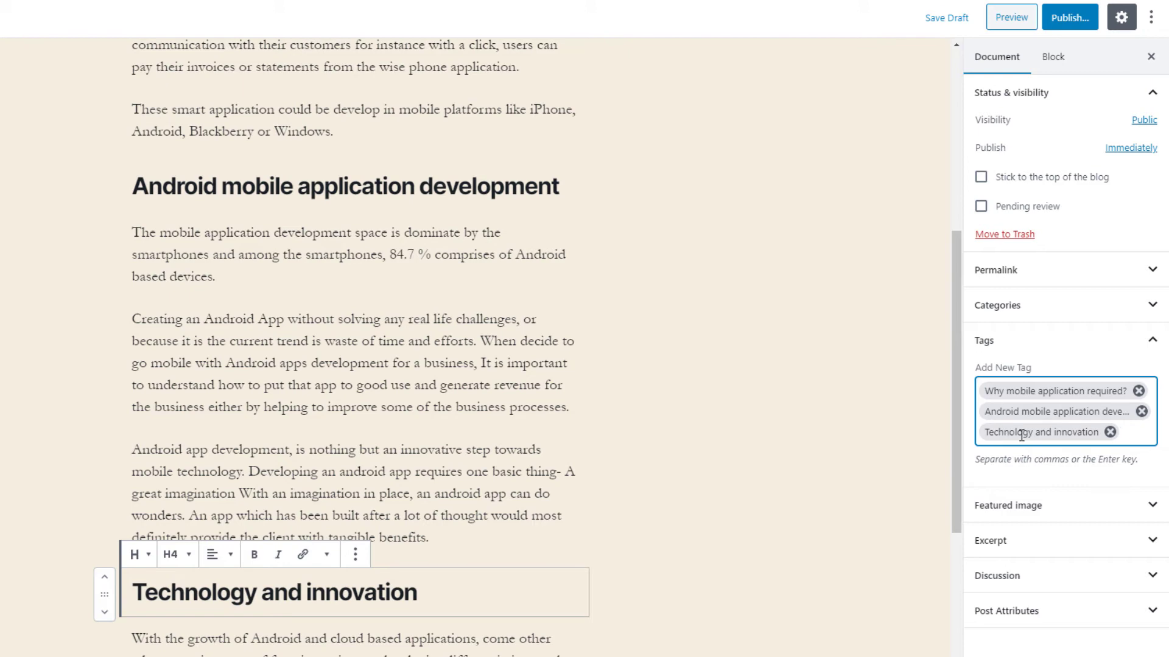
pyautogui.scroll(7, 923, 449)
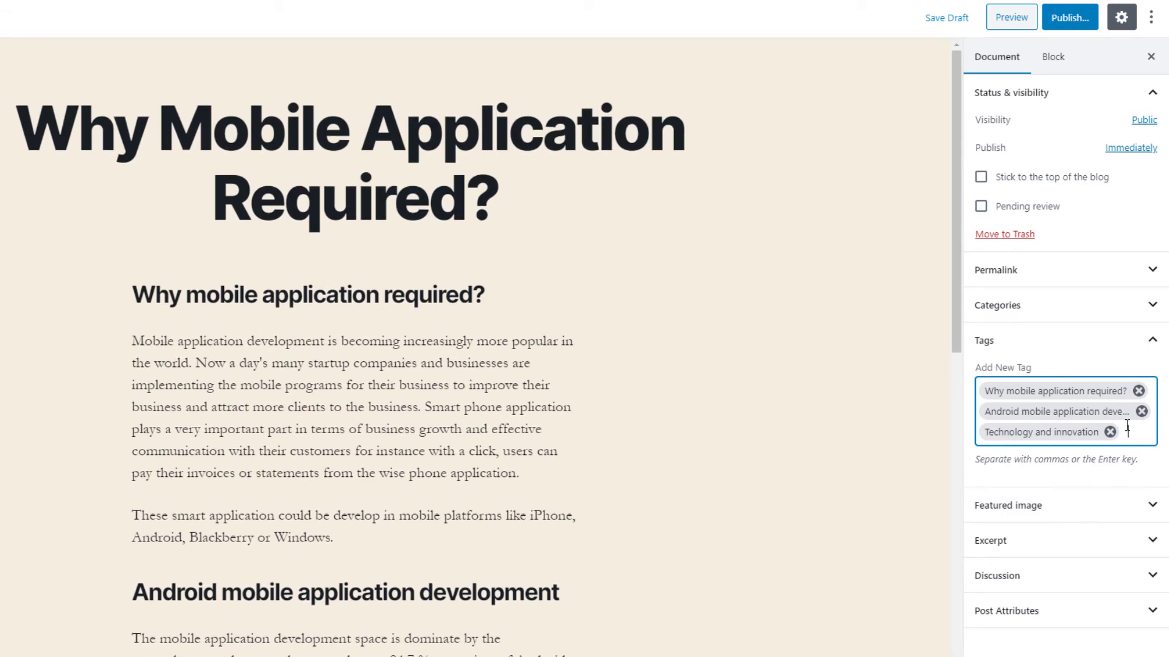
# Step: Add the tag "mobile app development" to the post and close the tag settings
pyautogui.scroll(-8, 381, 398)
pyautogui.click(274, 491)
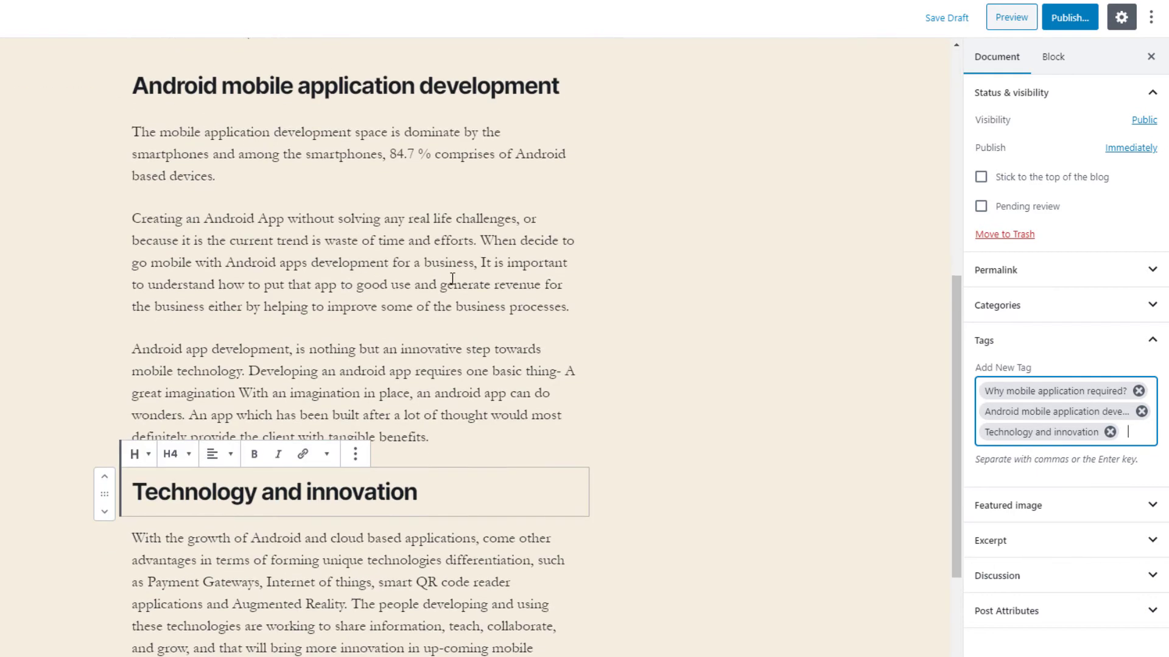
pyautogui.click(380, 223)
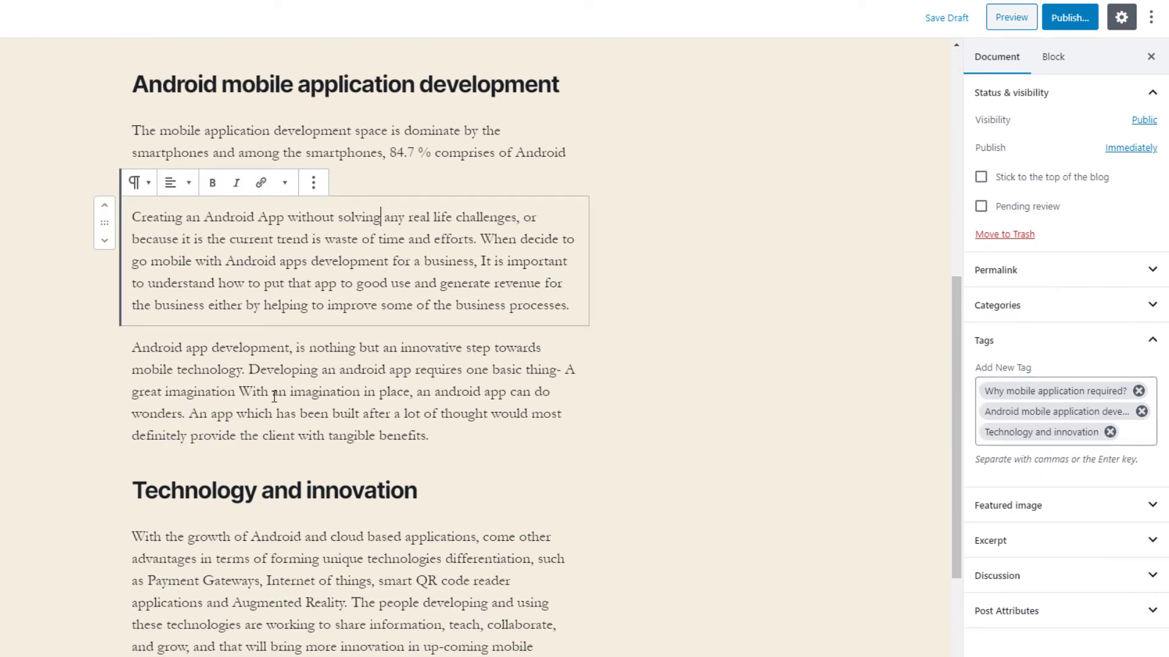
pyautogui.click(1141, 433)
pyautogui.write('mobile ap')
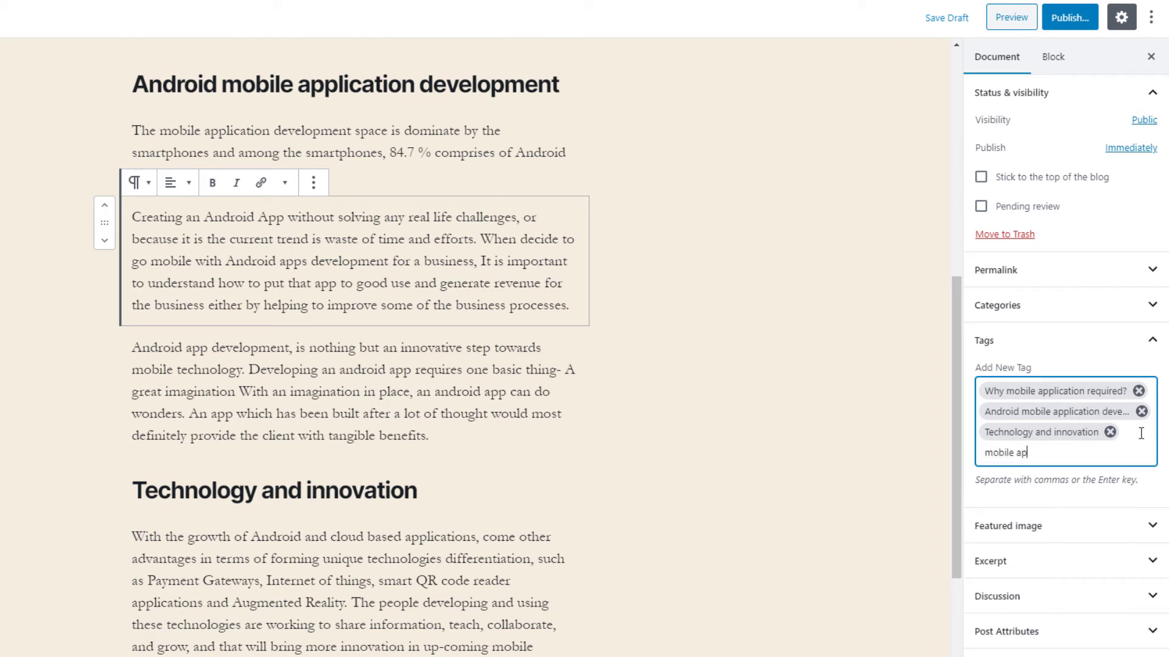
pyautogui.write('p development')
pyautogui.press('Return')
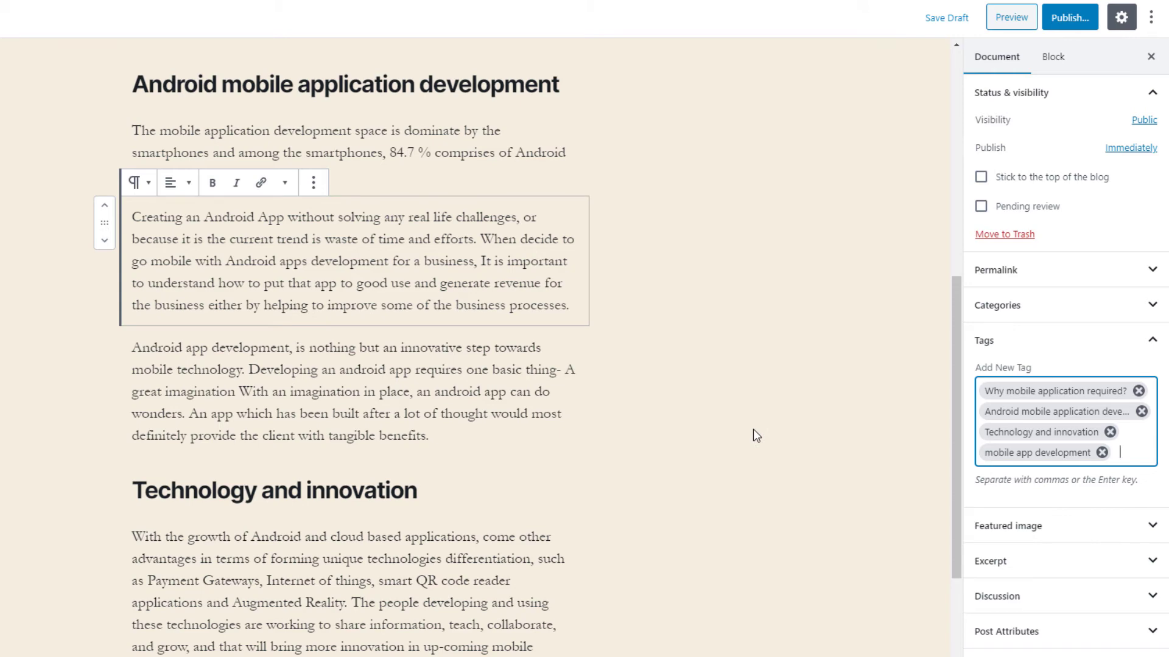
pyautogui.scroll(8, 747, 420)
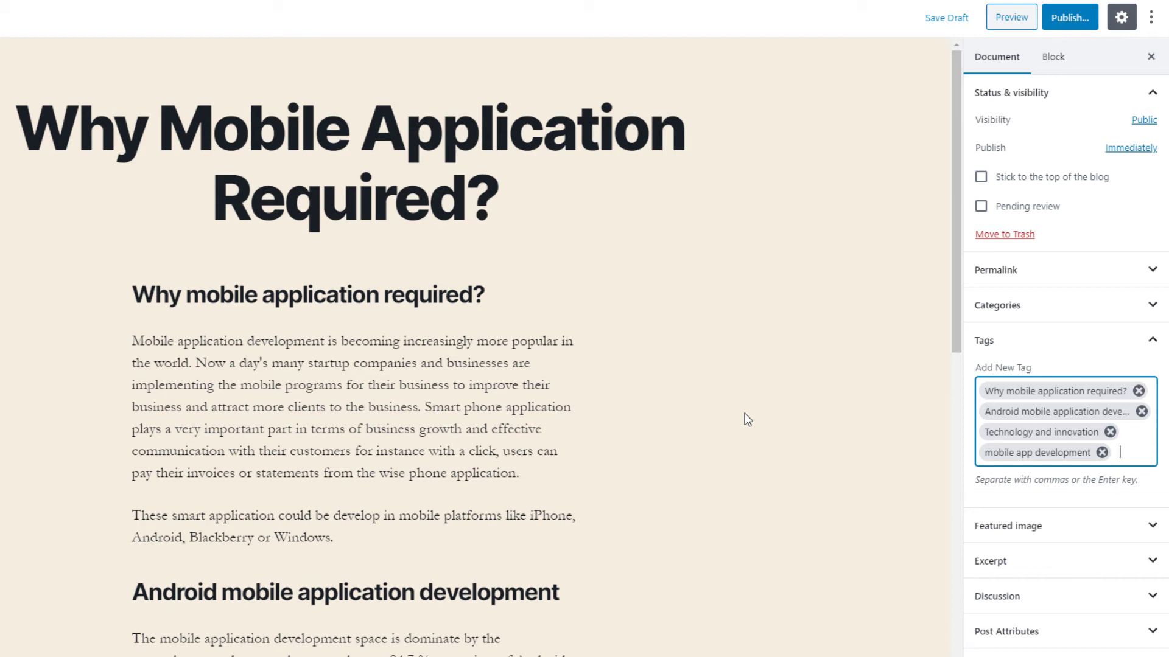
pyautogui.click(1152, 341)
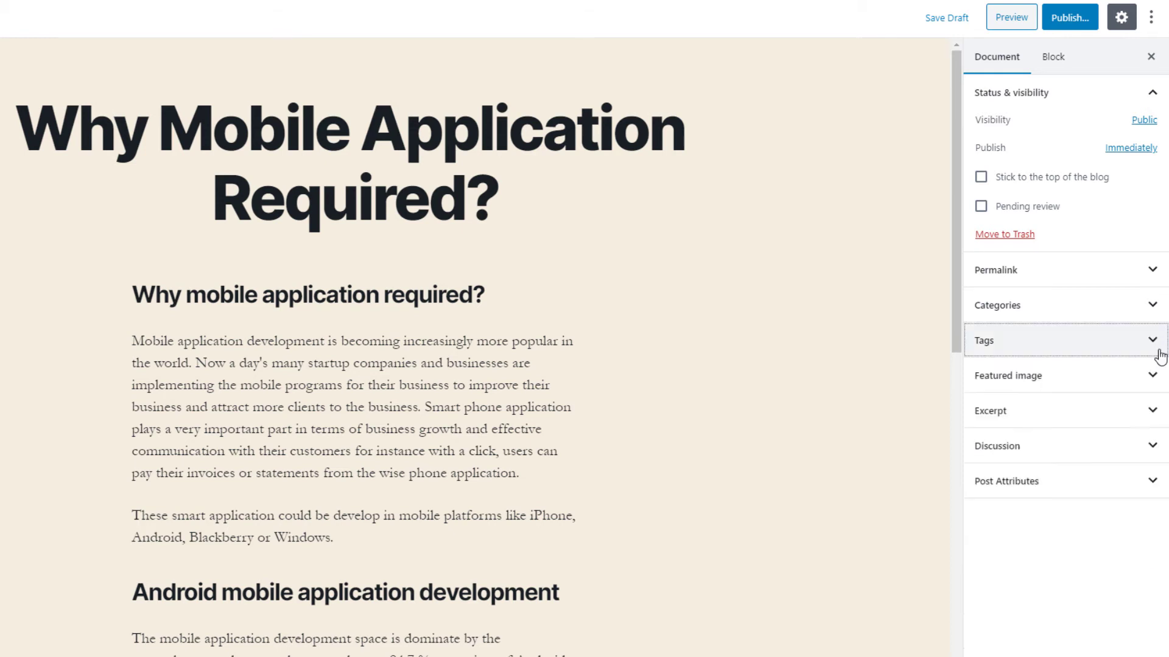
# Step: Upload "mobile app development.jpeg" from the wordpress folder on Local Disk (C:) through the post's featured image settings
pyautogui.click(1153, 376)
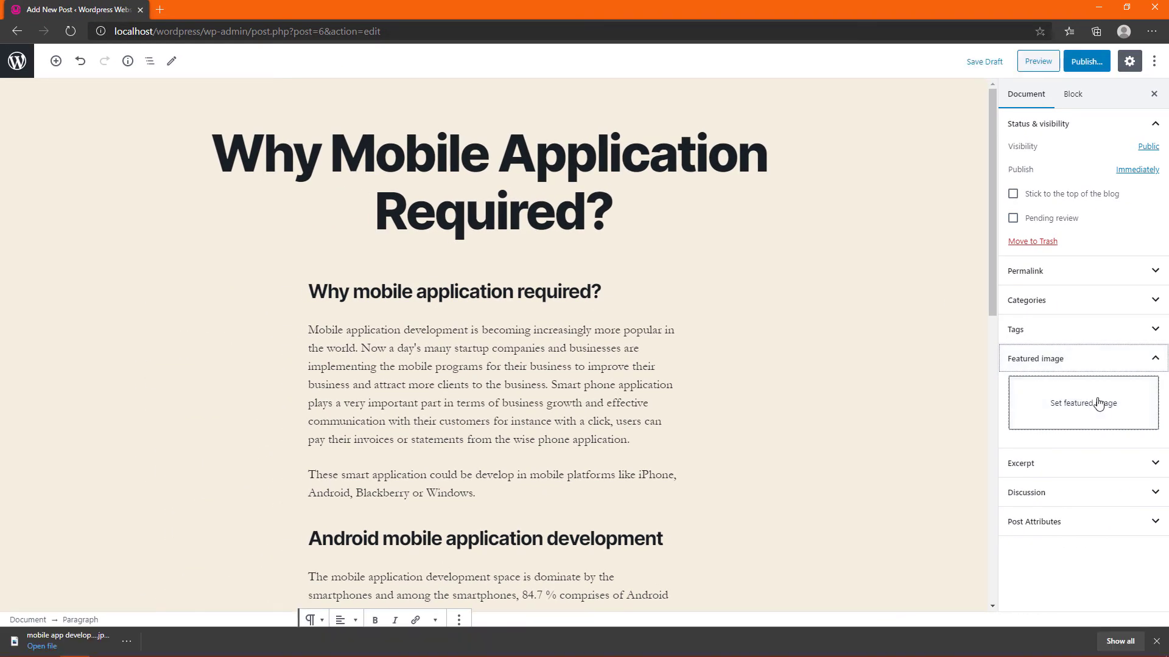
pyautogui.click(1113, 415)
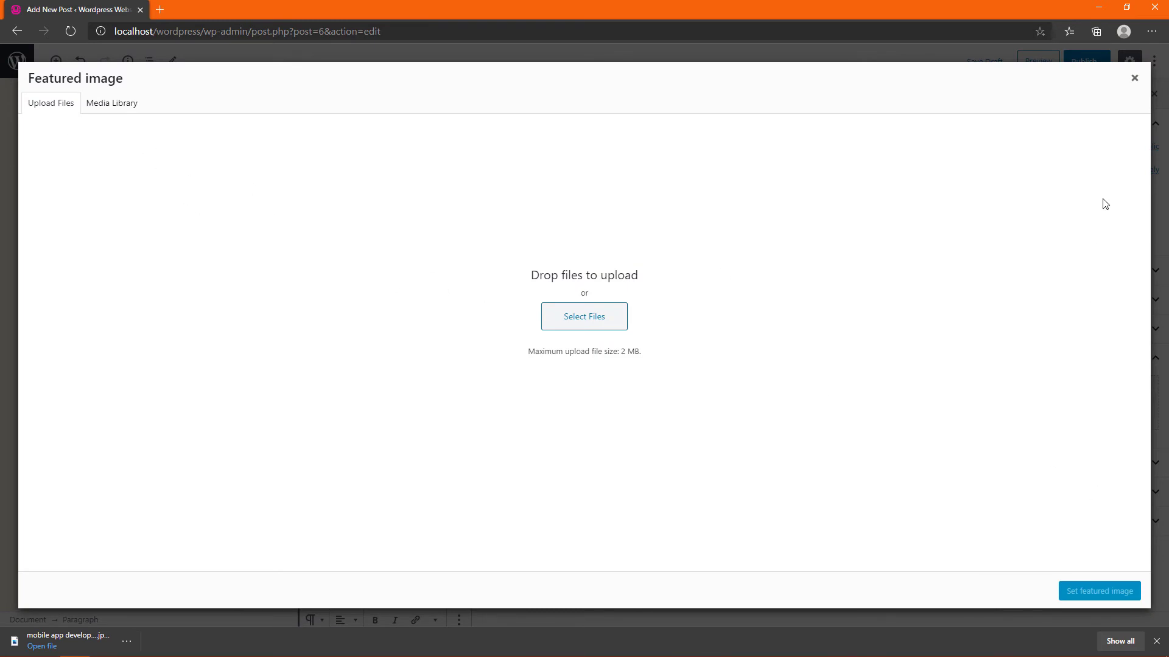
pyautogui.click(1131, 83)
pyautogui.click(1082, 406)
pyautogui.click(123, 107)
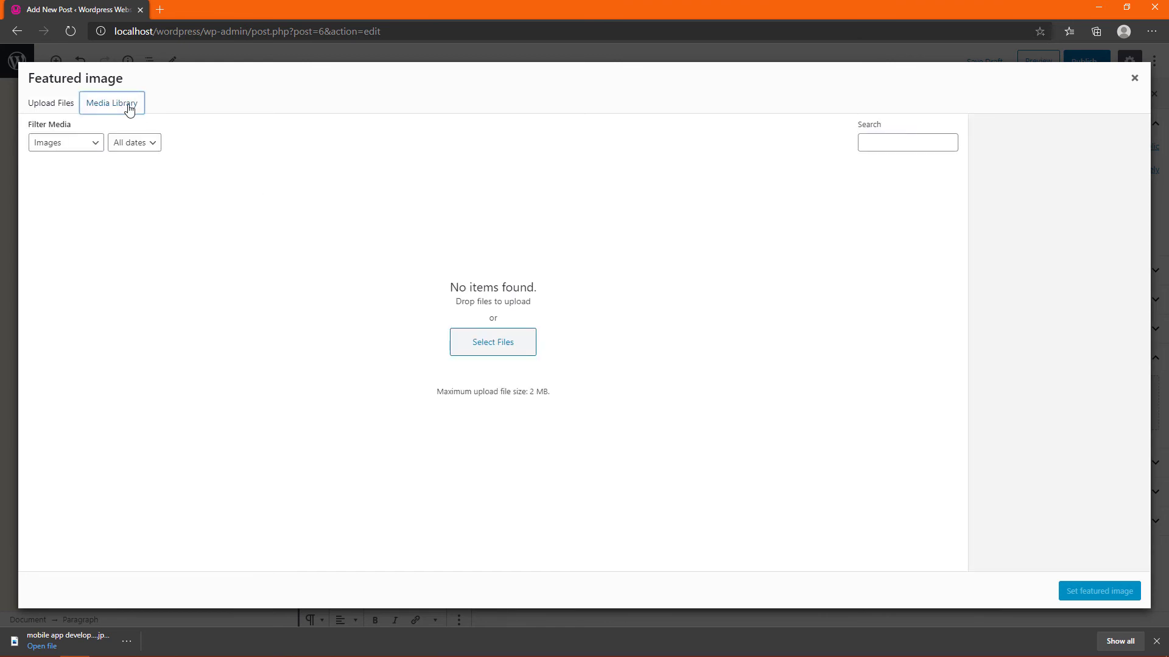
pyautogui.click(55, 107)
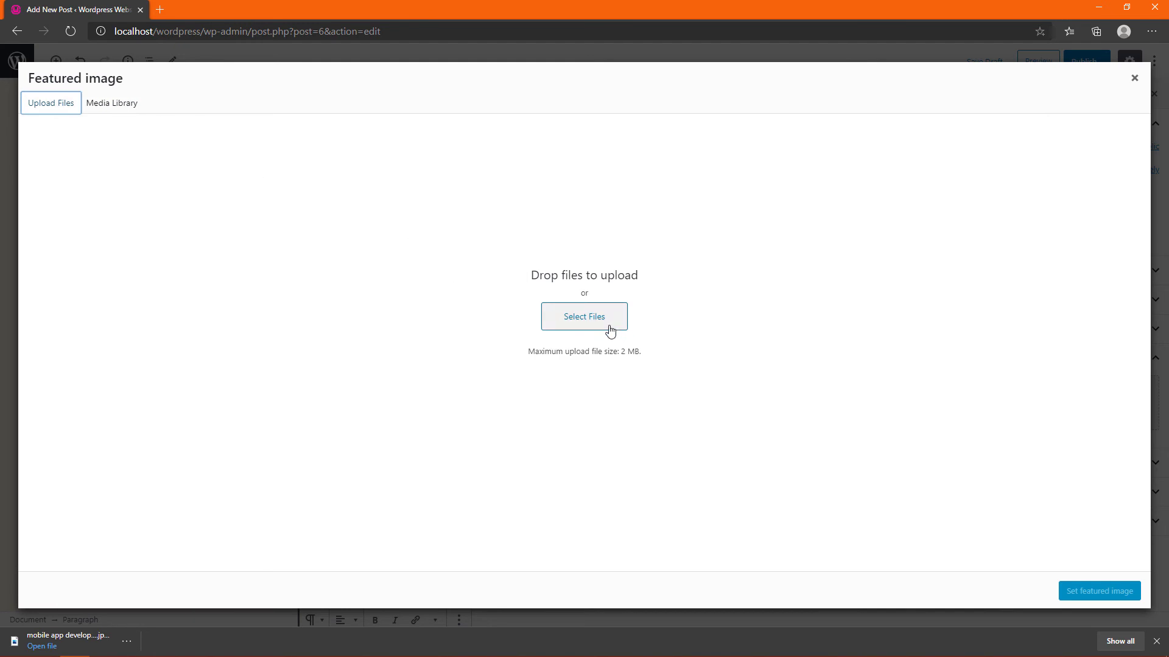
pyautogui.click(568, 319)
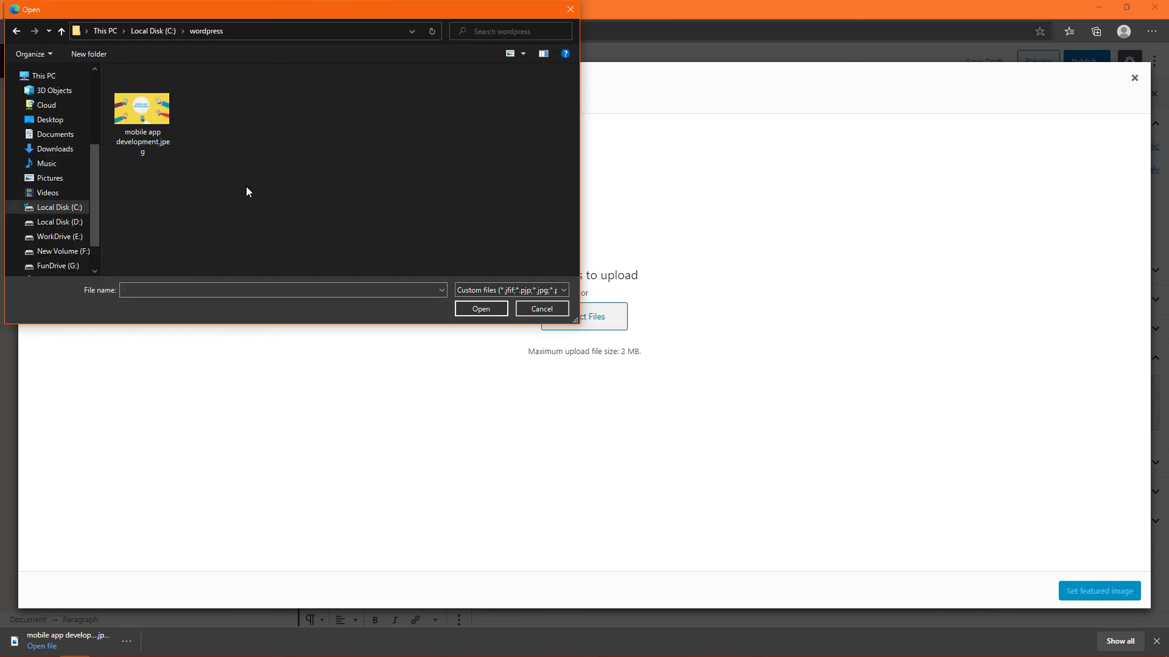
pyautogui.click(145, 126)
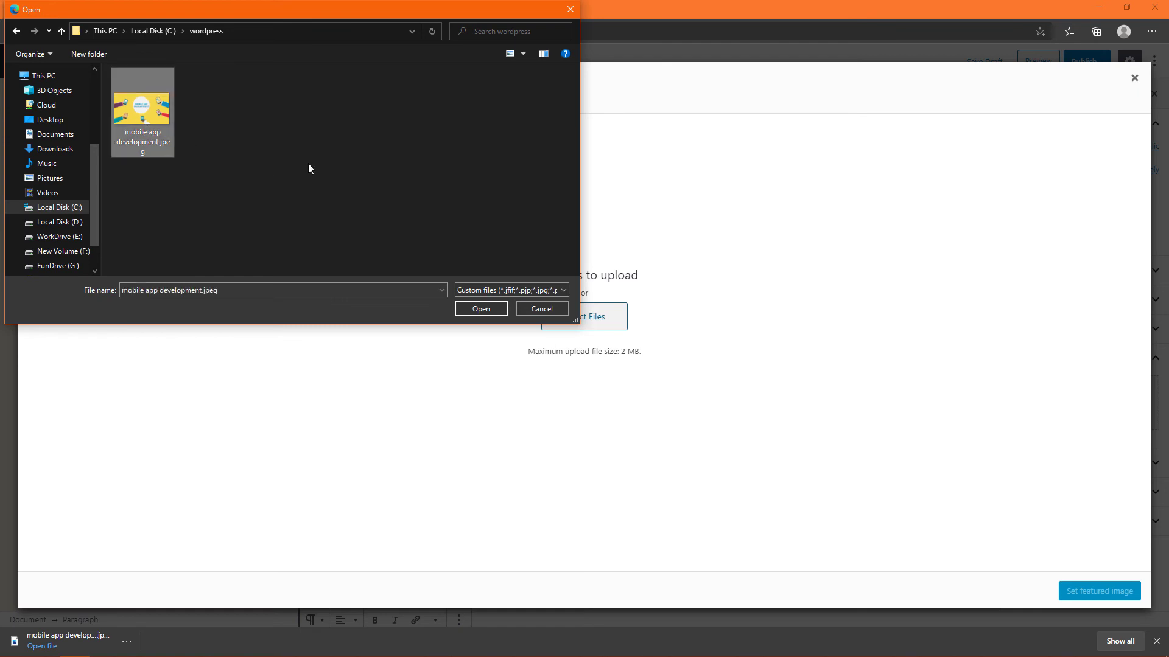
pyautogui.click(480, 309)
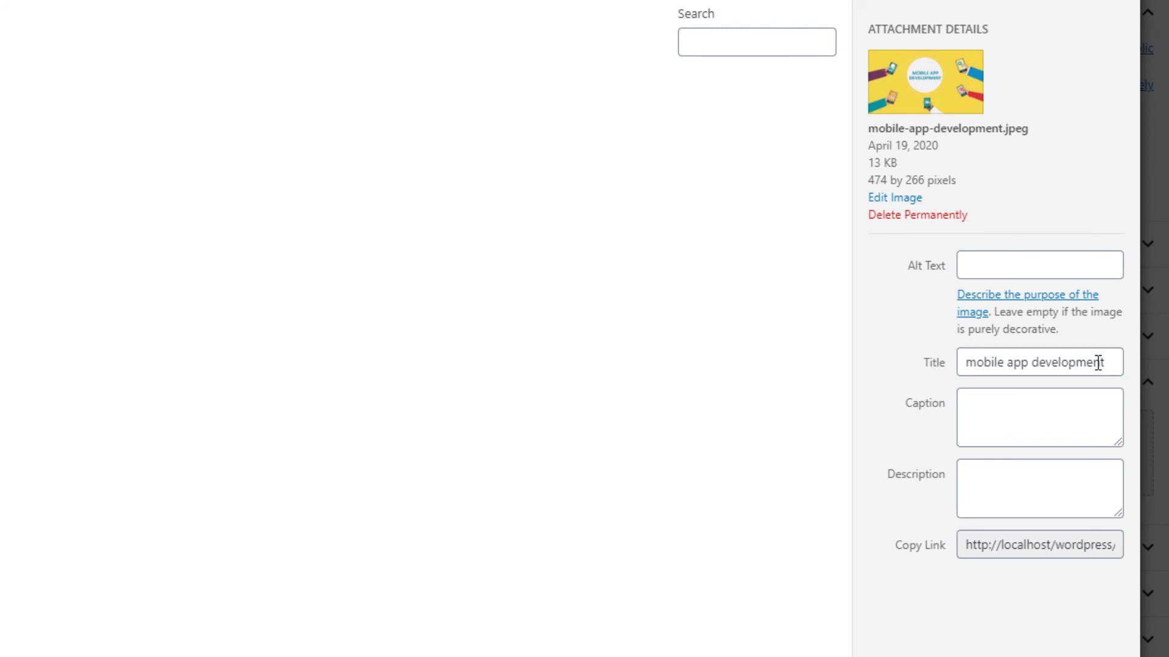
# Step: Set the uploaded image's caption and alt text to "mobile app development" and make it the post's featured image
pyautogui.moveTo(1102, 364); pyautogui.dragTo(964, 363)
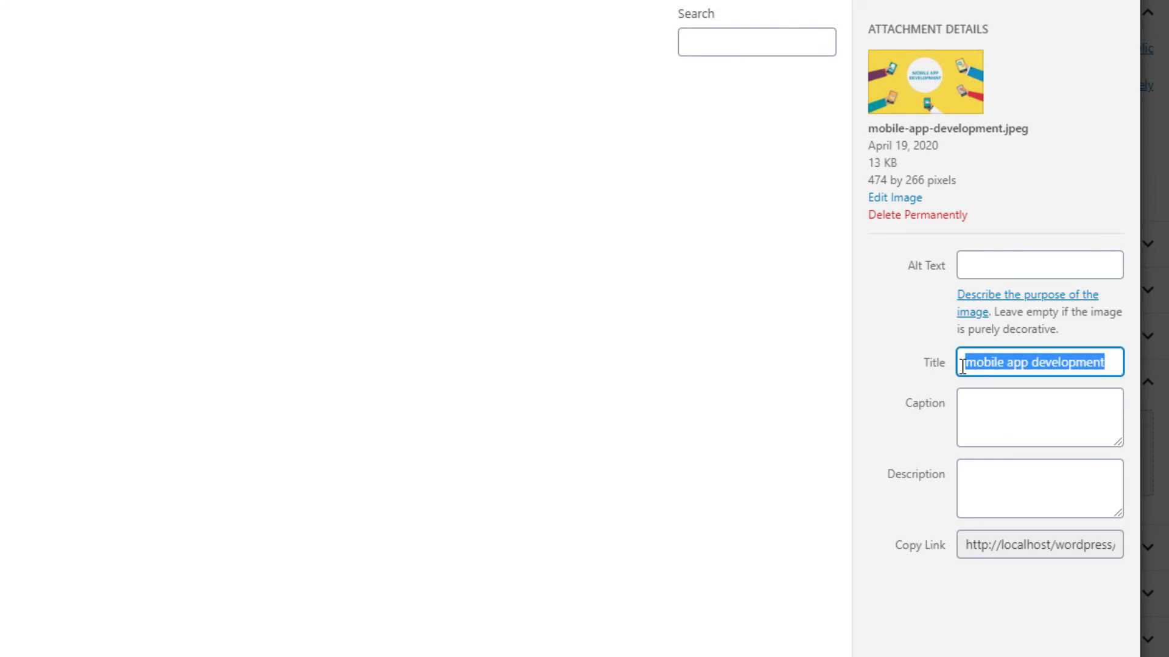
pyautogui.click(1008, 392)
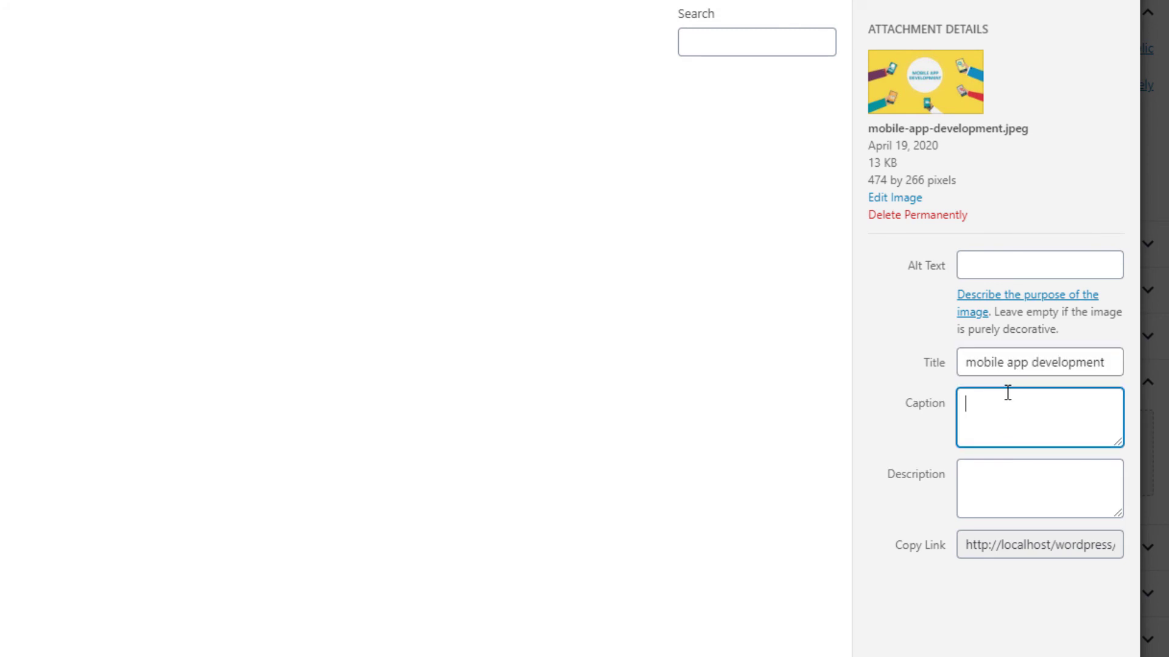
pyautogui.hotkey('ctrl', 'v')
pyautogui.click(1010, 485)
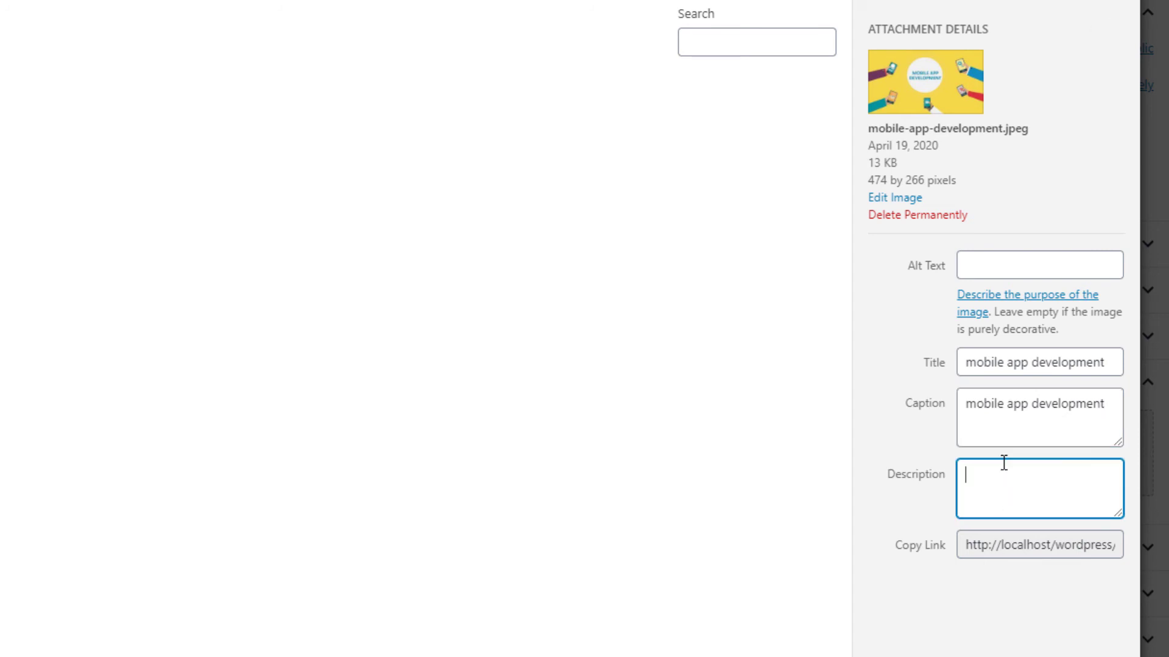
pyautogui.click(1035, 268)
pyautogui.hotkey('ctrl', 'v')
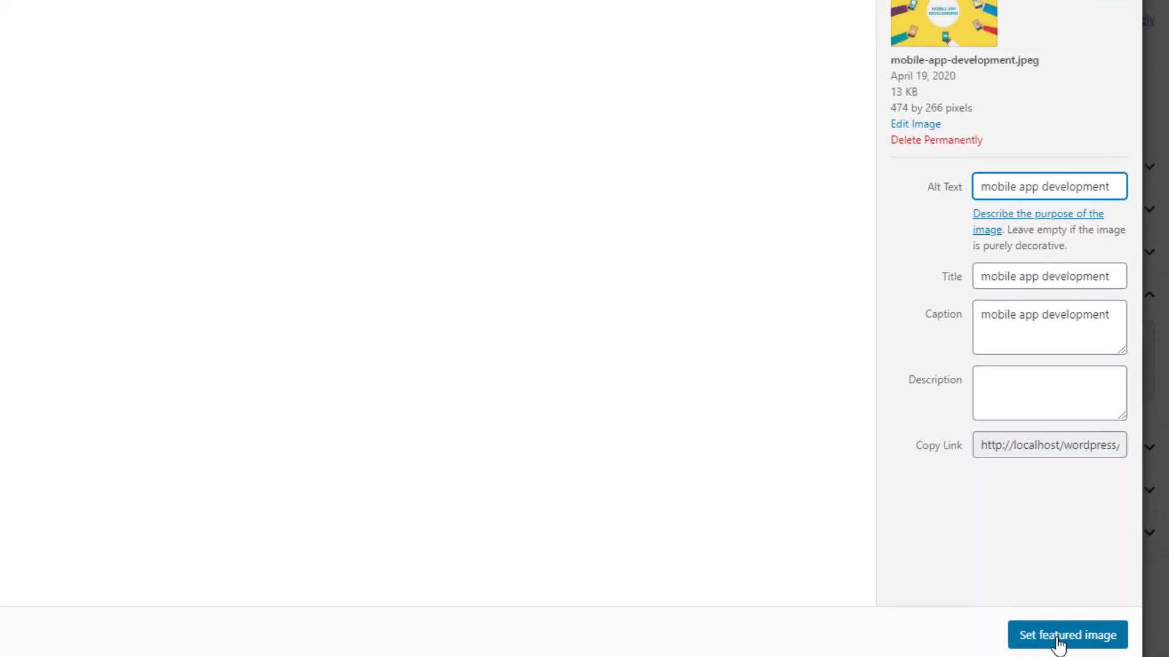
pyautogui.click(1057, 637)
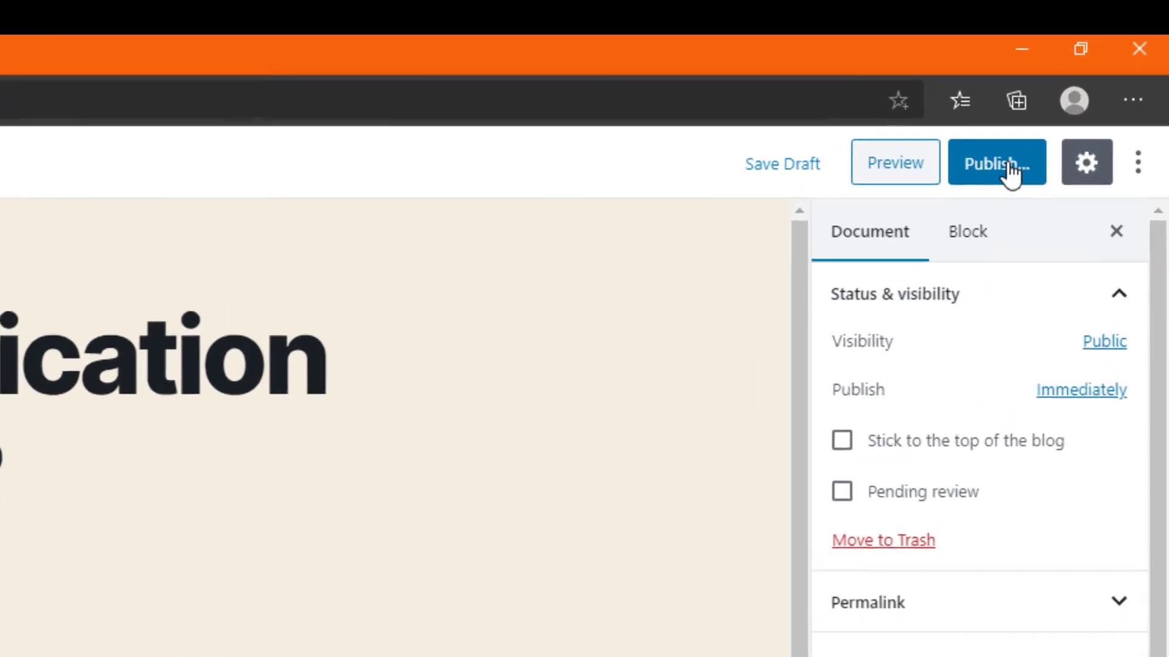
# Step: Publish the post and confirm the publication
pyautogui.click(1010, 172)
pyautogui.click(1004, 177)
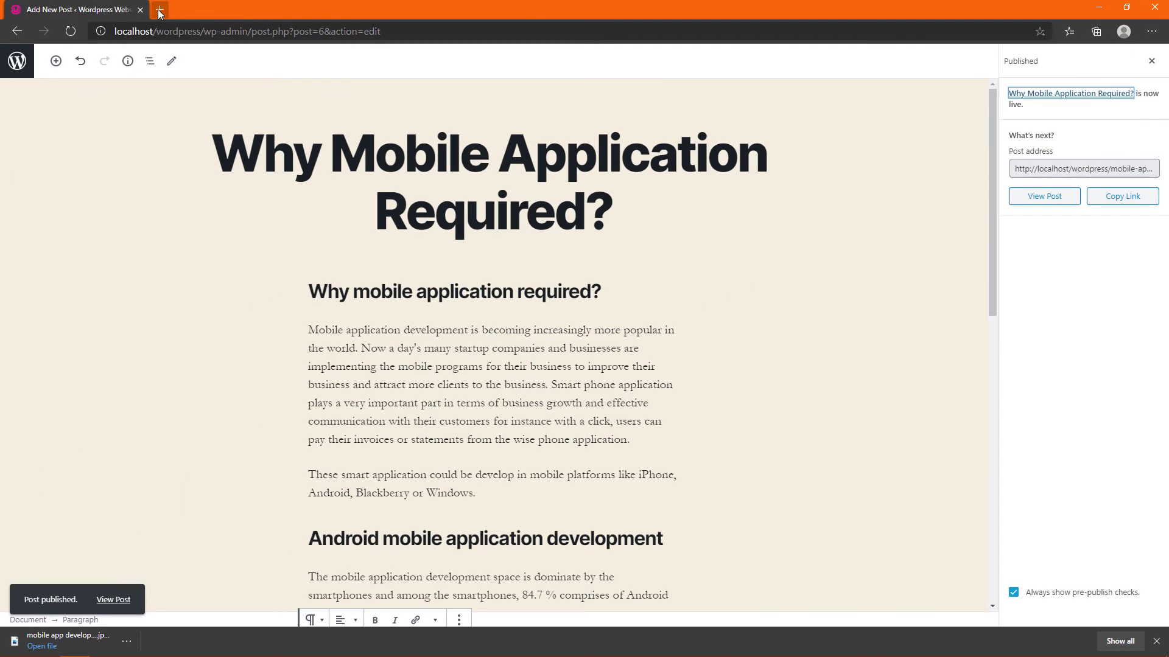
# Step: Open the site's front page at localhost/wordpress in a new browser tab
pyautogui.hotkey('ctrl', 't')
pyautogui.write('l')
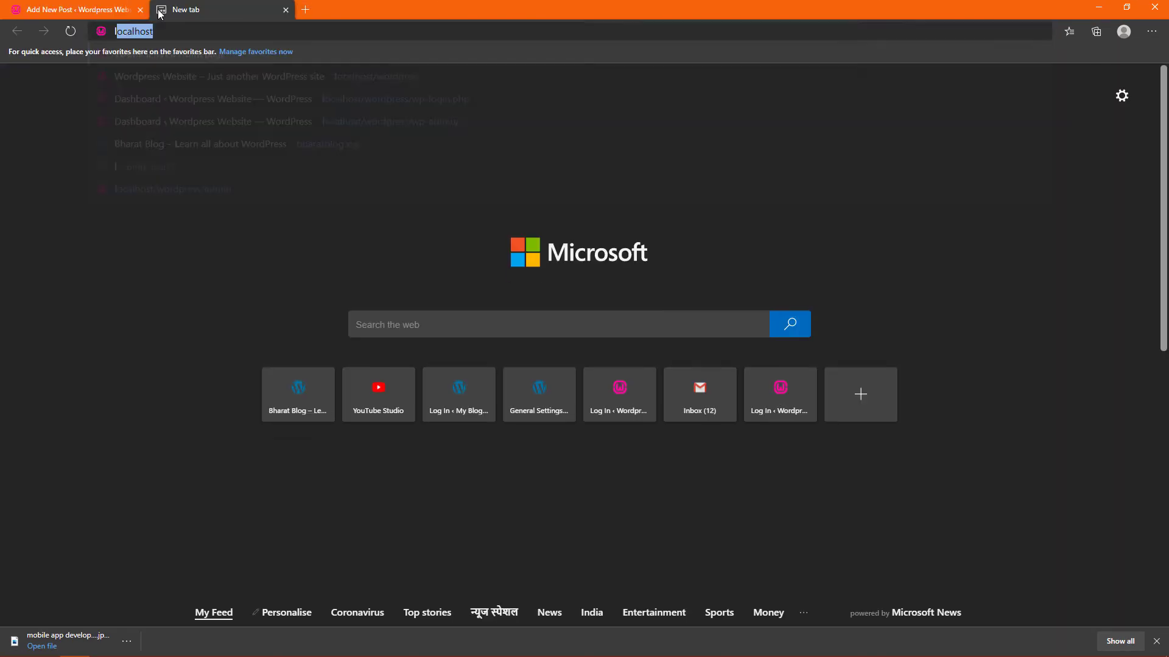
pyautogui.write('ocalhost/wpr')
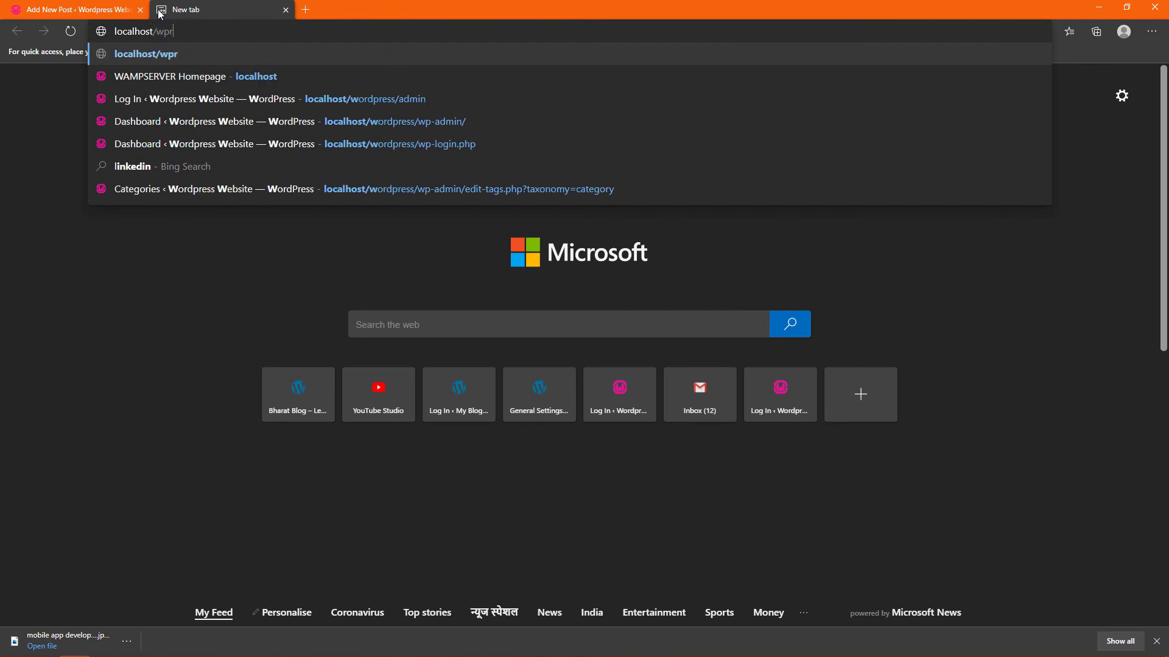
pyautogui.press('BackSpace')
pyautogui.press('BackSpace')
pyautogui.write('ored')
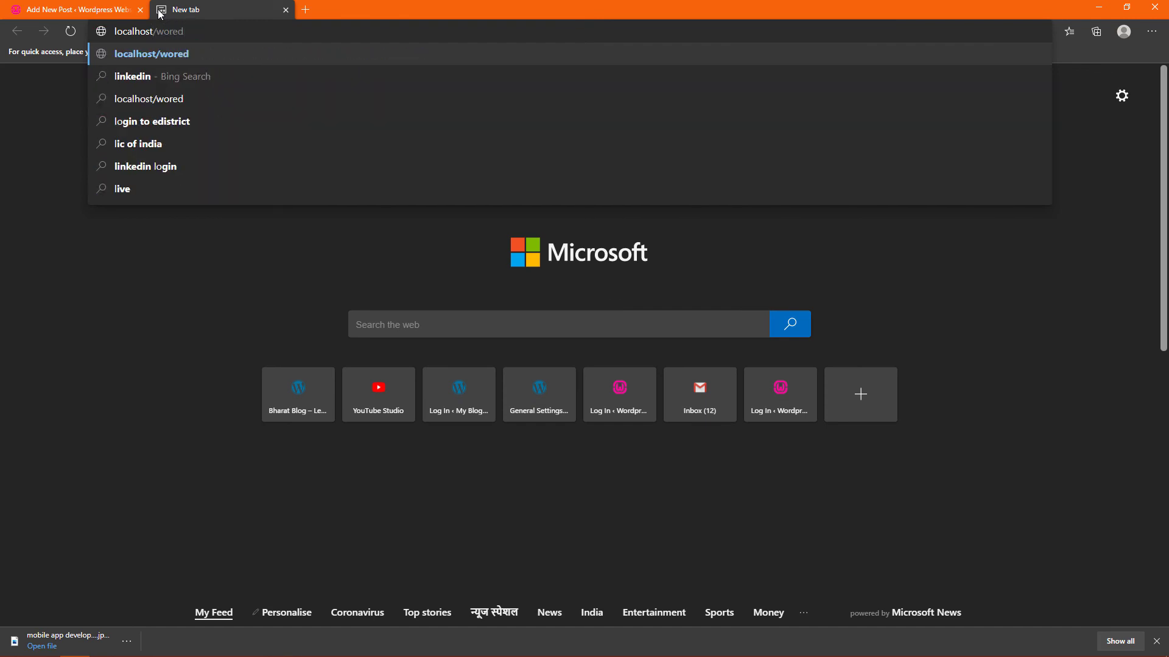
pyautogui.press('BackSpace')
pyautogui.press('BackSpace')
pyautogui.write('d')
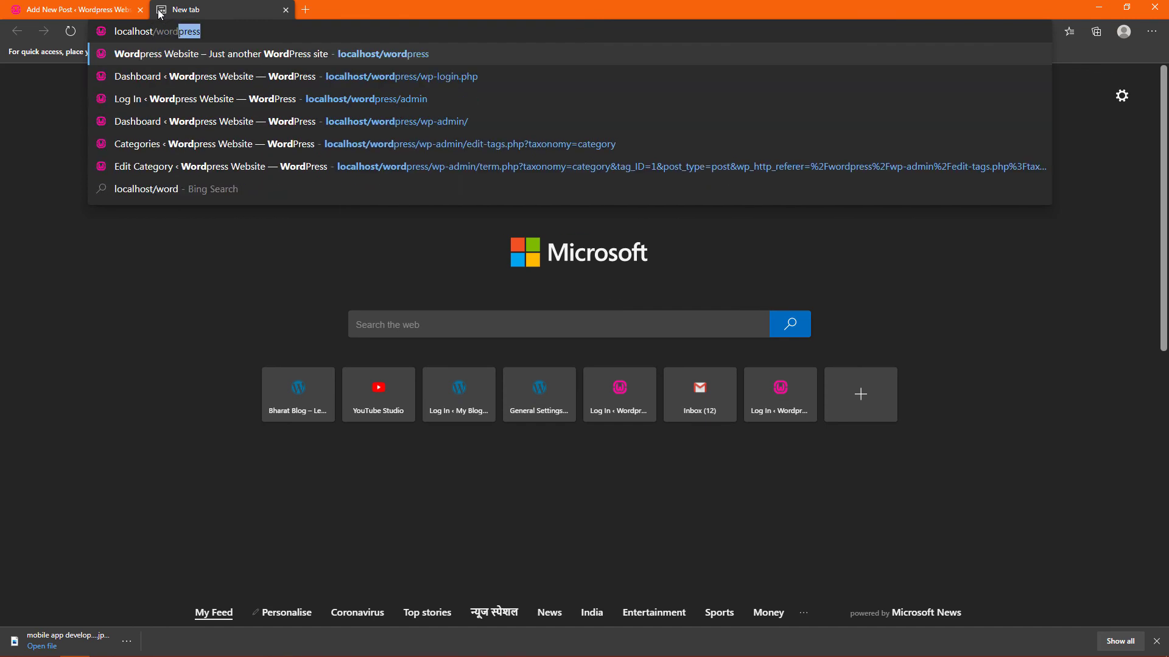
pyautogui.press('Return')
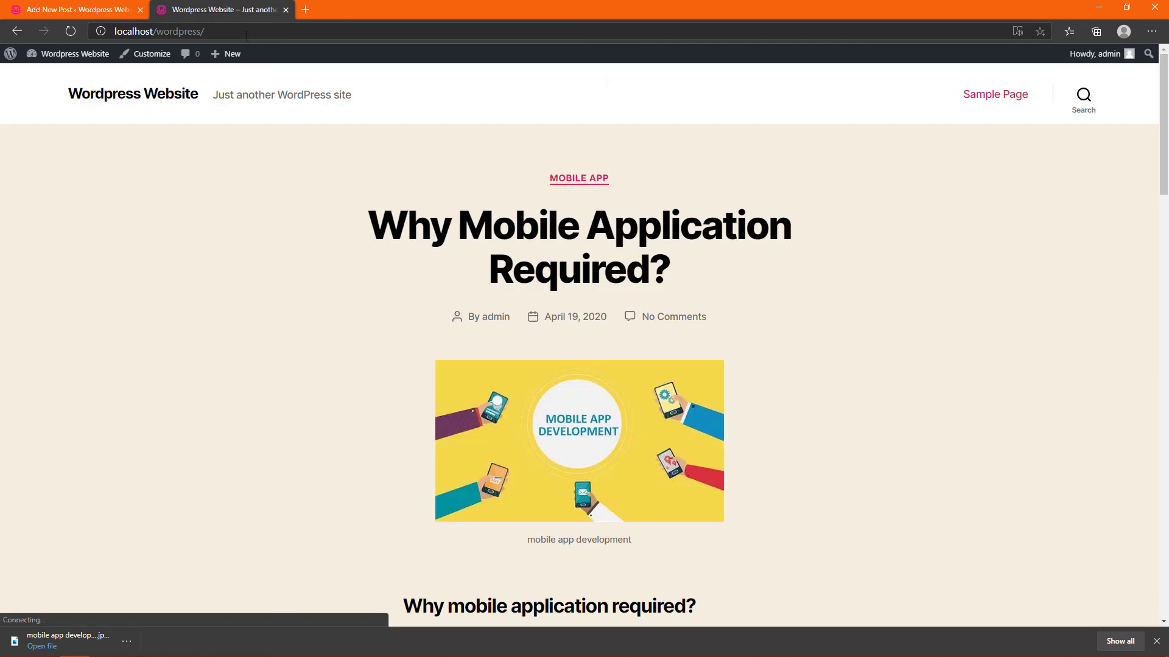
# Step: Review the published "Why Mobile Application Required?" post on the front page, from its featured image to its tags, and return to the start
pyautogui.scroll(-3, 336, 272)
pyautogui.scroll(-10, 336, 272)
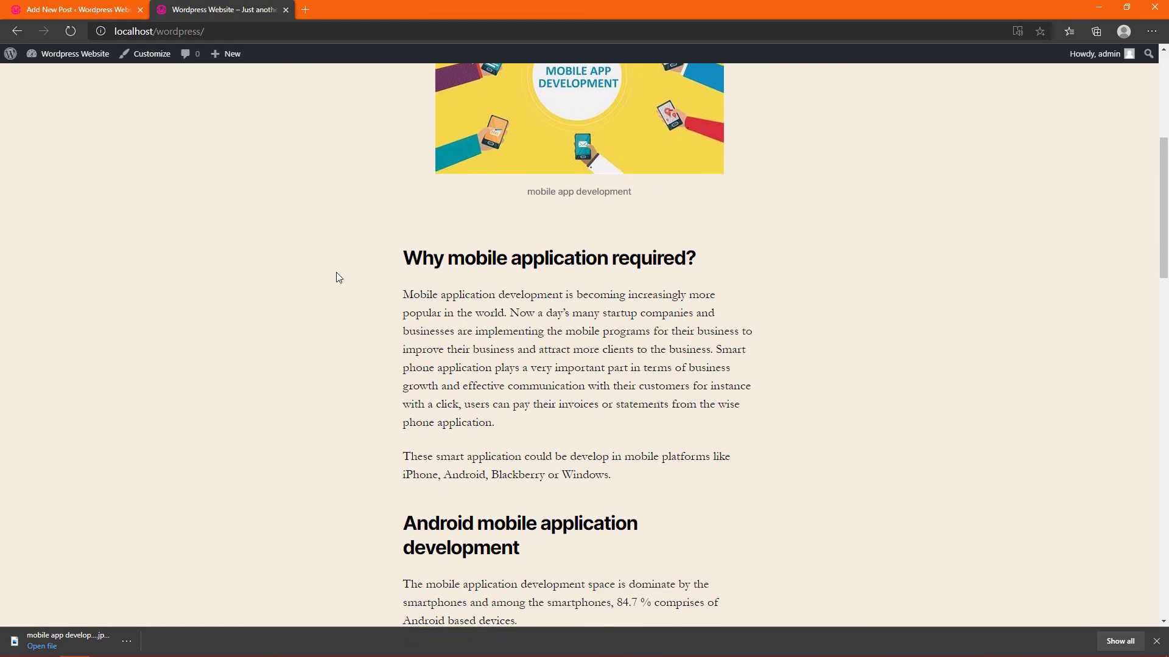
pyautogui.scroll(-8, 336, 272)
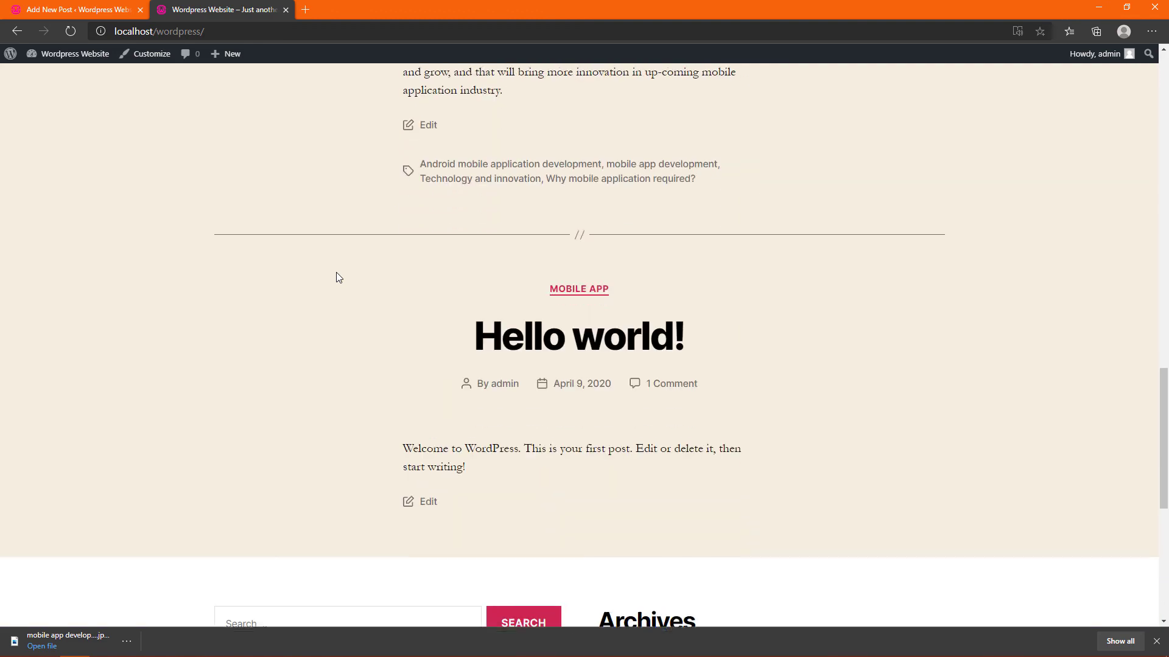
pyautogui.press('Home')
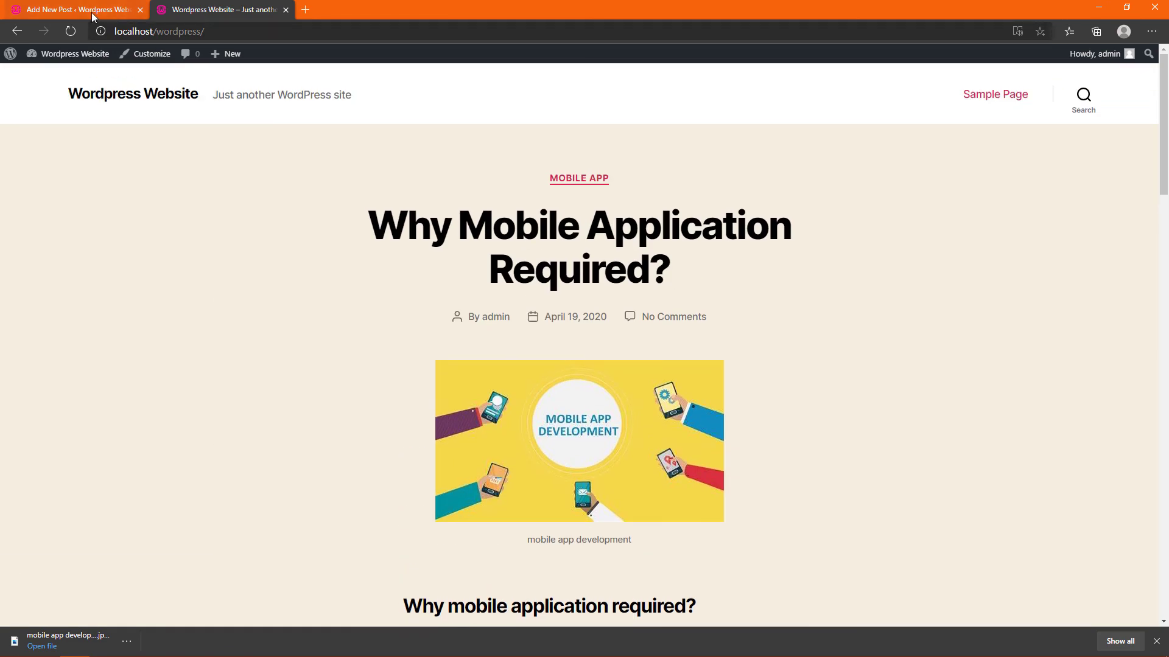
# Step: Return to the post editor, dismiss the post-publish confirmation and look over the post content
pyautogui.hotkey('ctrl', 'Tab')
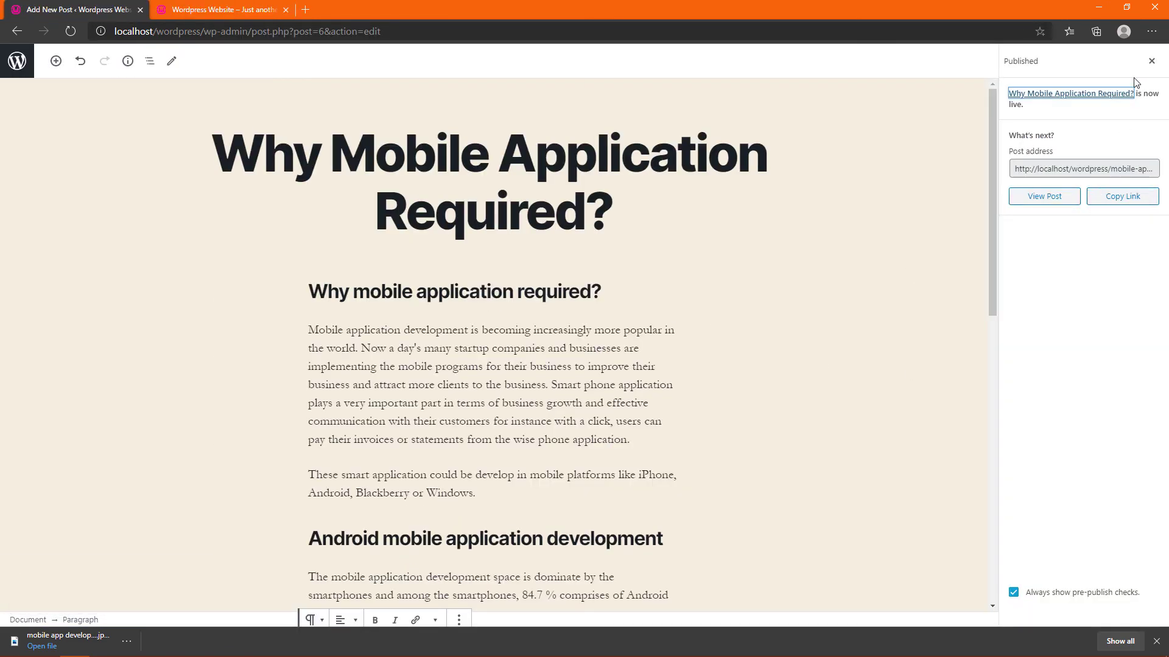
pyautogui.click(1151, 61)
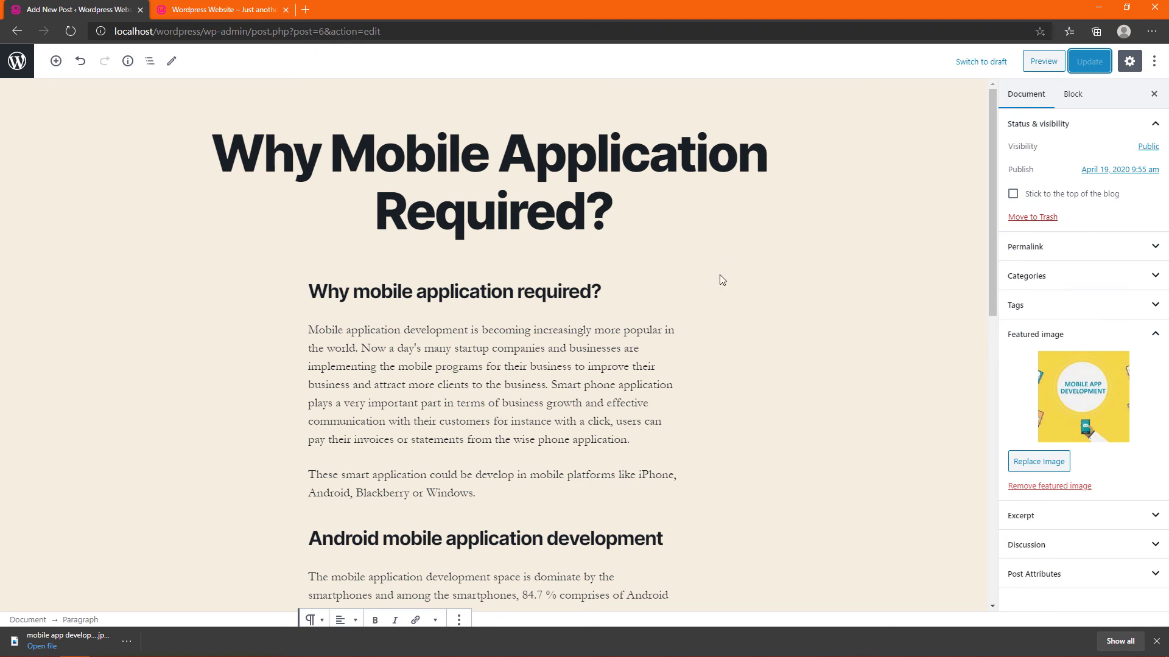
pyautogui.scroll(-6, 719, 275)
pyautogui.scroll(6, 720, 275)
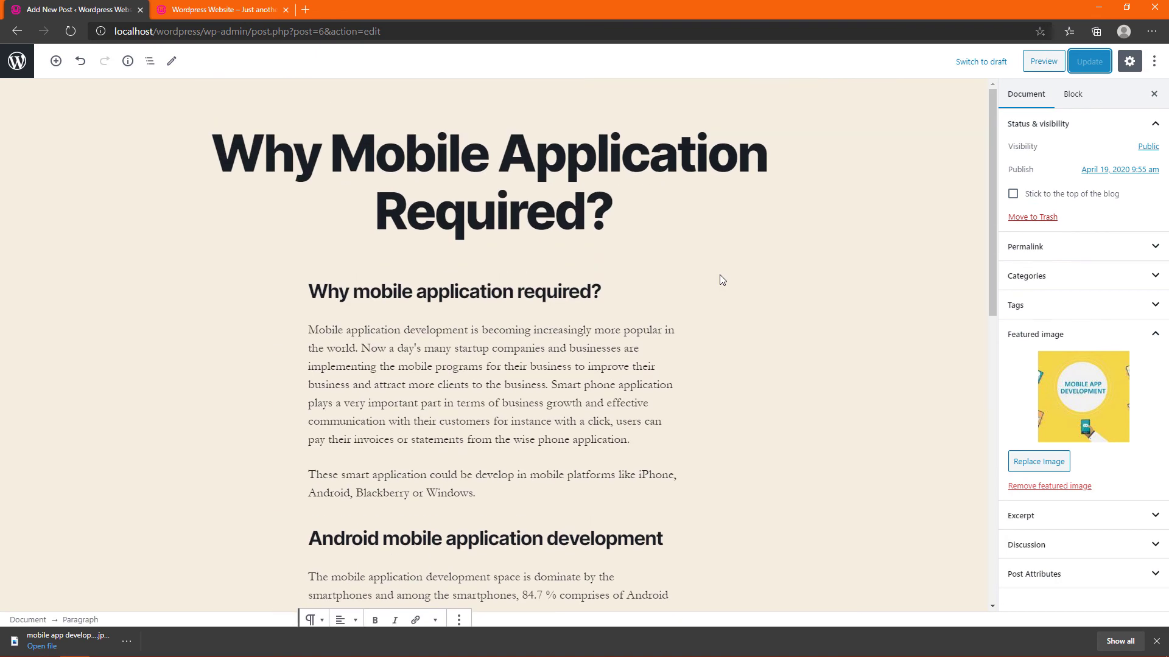